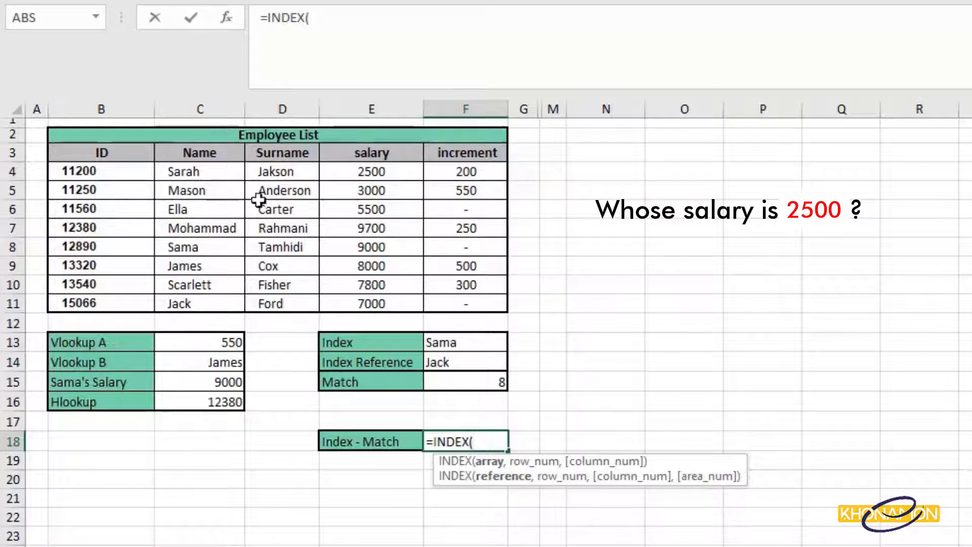
Complete the Index - Match formula in F18 as =INDEX(C4:C11,MATCH(2500,E4:E11,0))
{"action": "left_click_drag", "start_coordinate": [233, 174], "coordinate": [219, 309]}
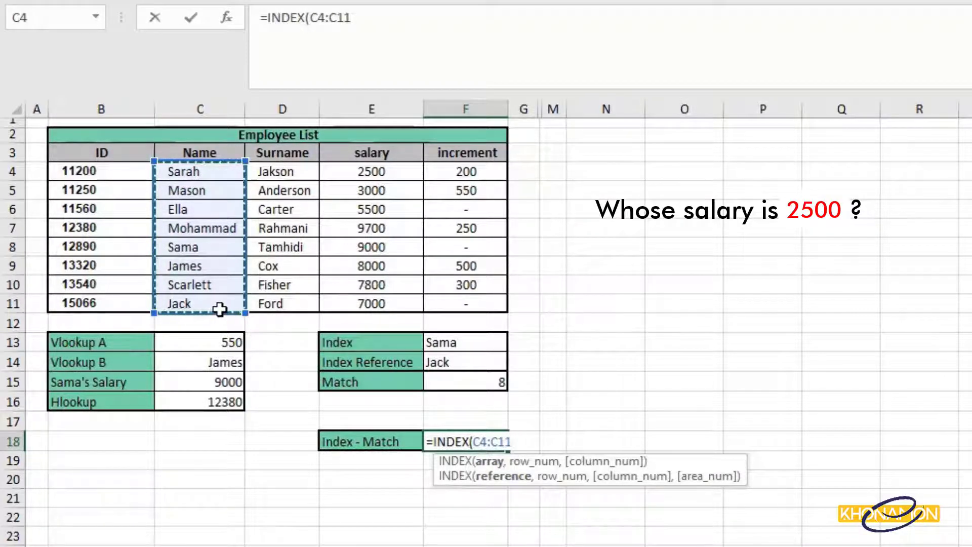
{"action": "type", "text": ","}
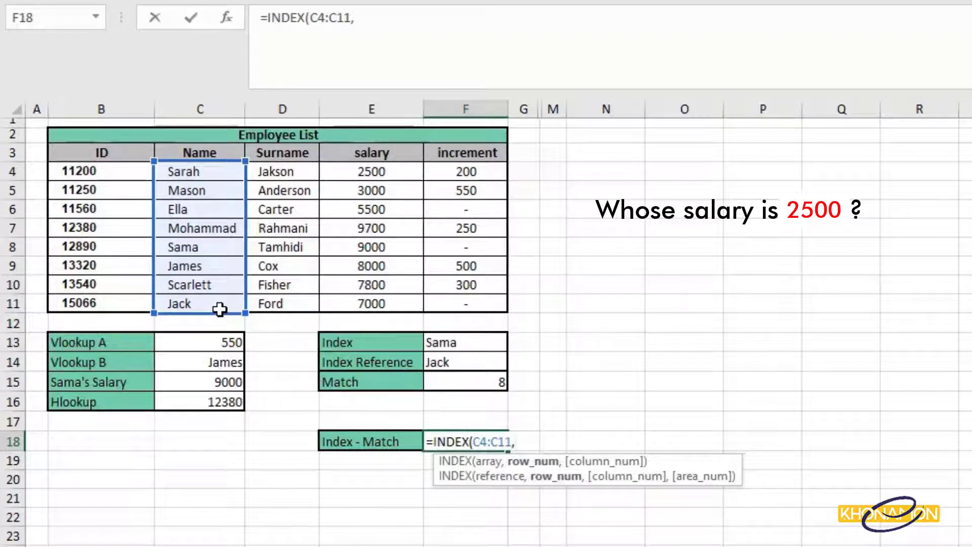
{"action": "type", "text": "mat"}
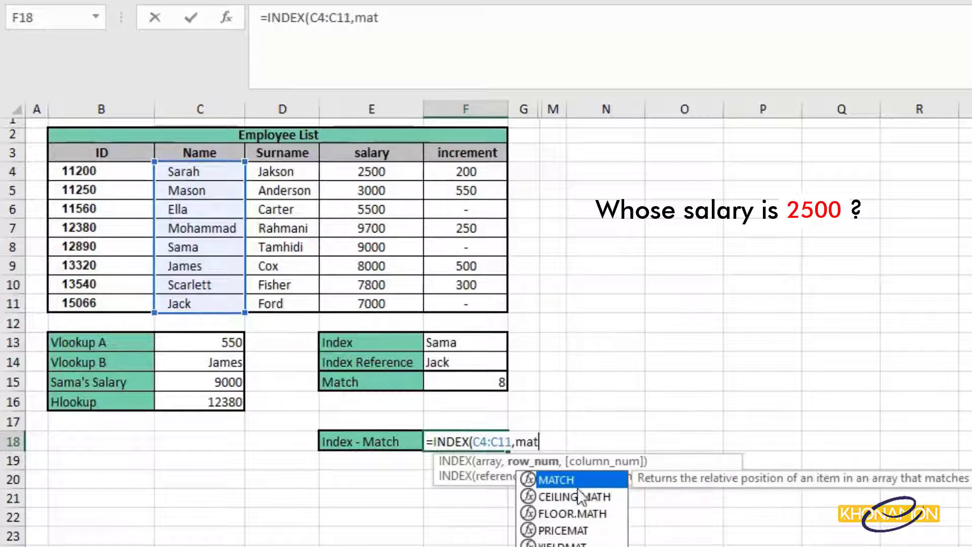
{"action": "double_click", "coordinate": [557, 479]}
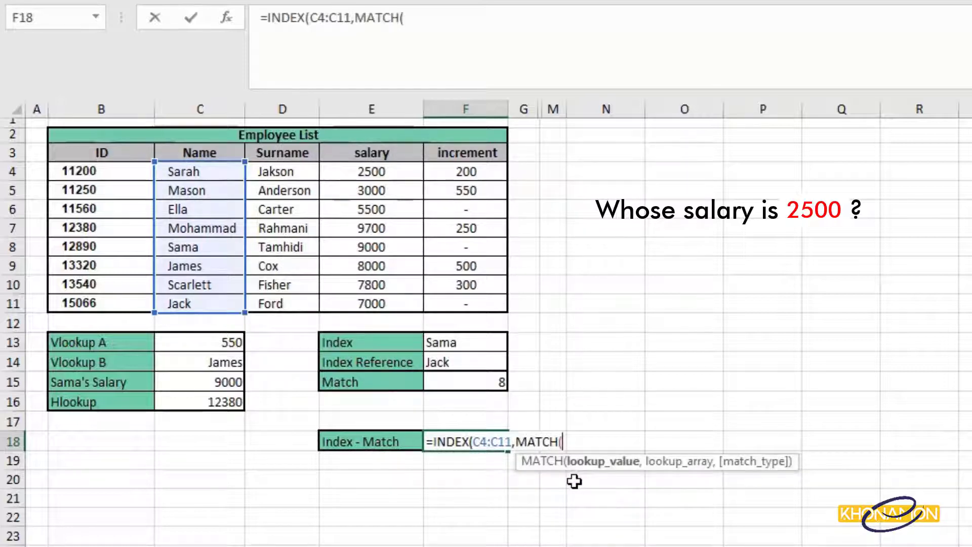
{"action": "type", "text": "2500"}
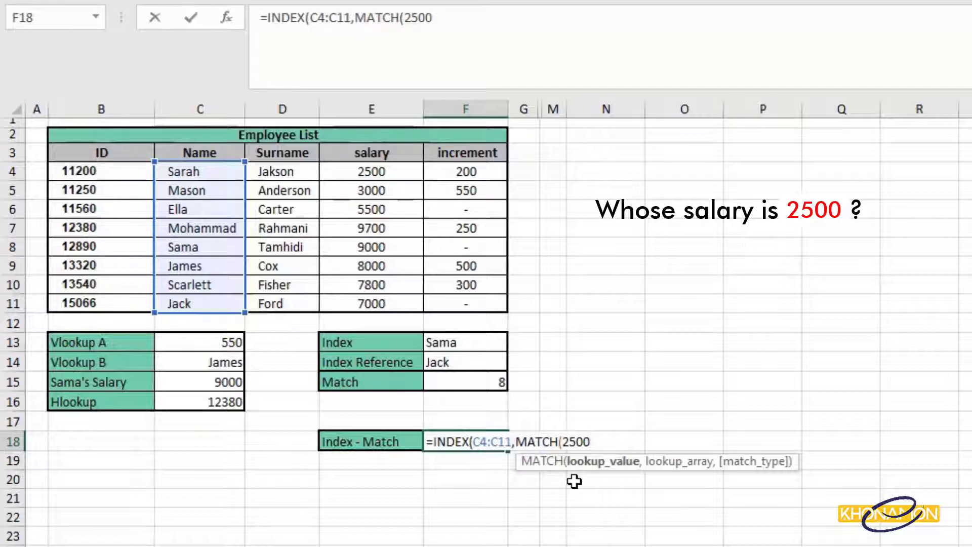
{"action": "type", "text": ","}
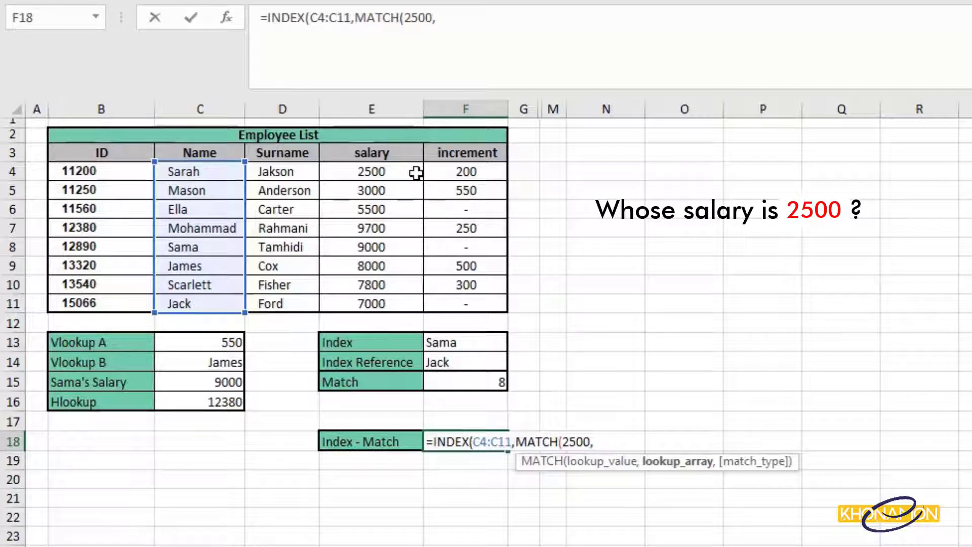
{"action": "left_click_drag", "start_coordinate": [414, 171], "coordinate": [416, 304]}
{"action": "type", "text": ","}
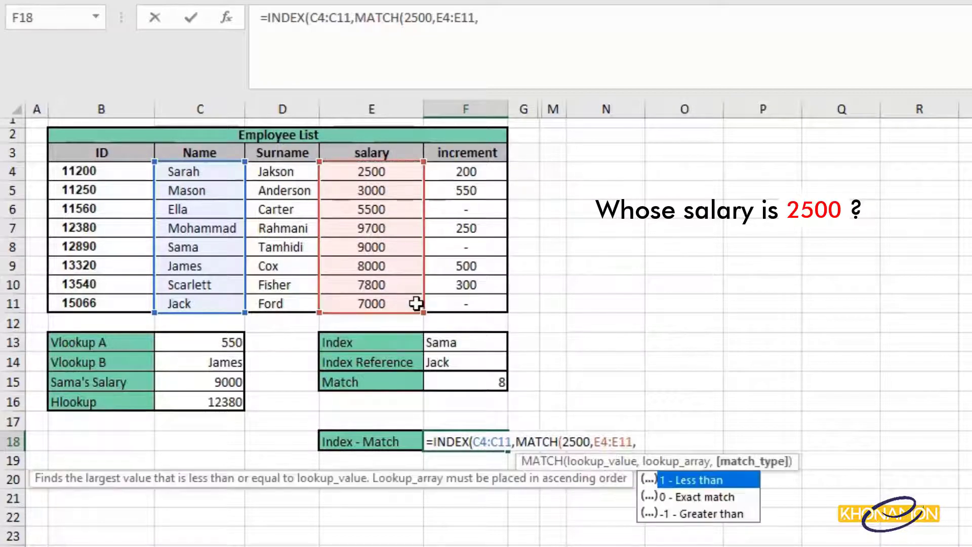
{"action": "double_click", "coordinate": [664, 498]}
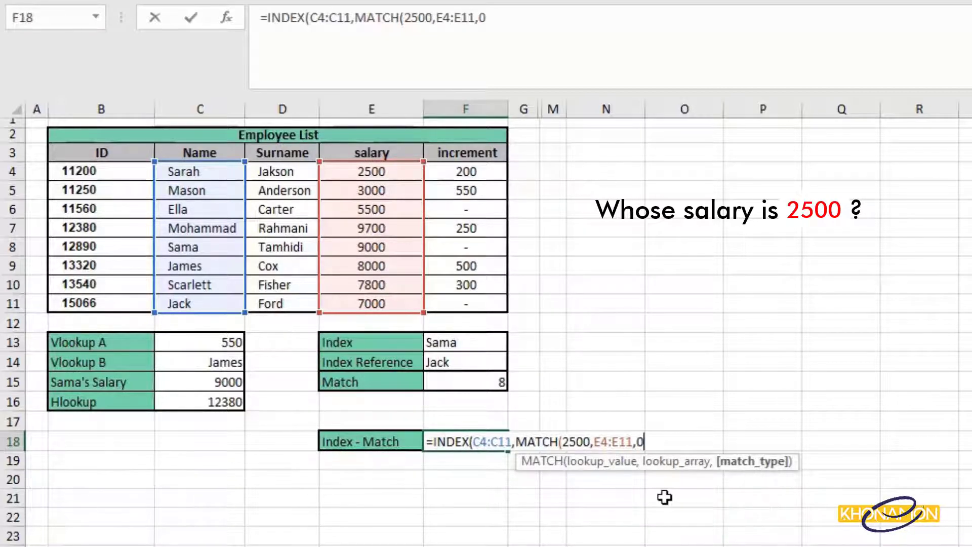
{"action": "type", "text": ")"}
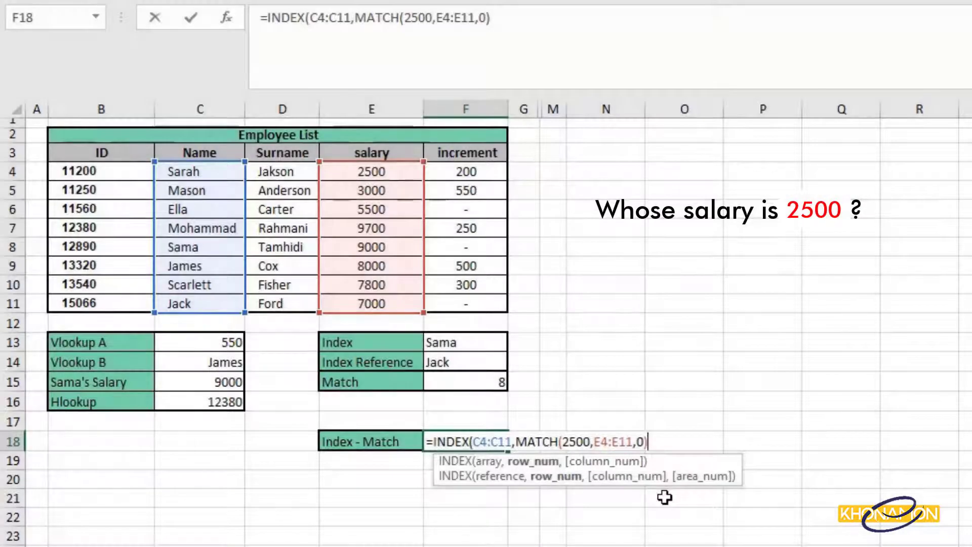
{"action": "type", "text": ")"}
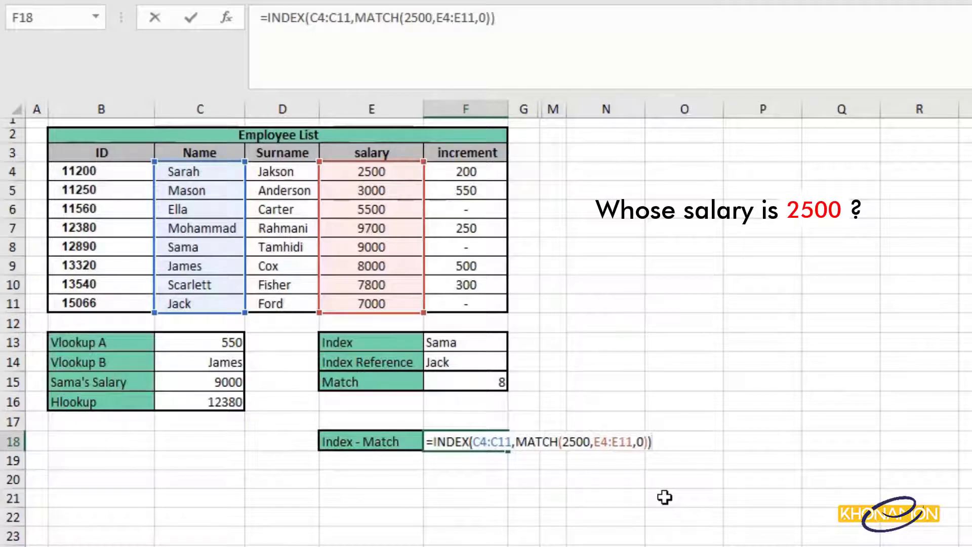
{"action": "key", "text": "Return"}
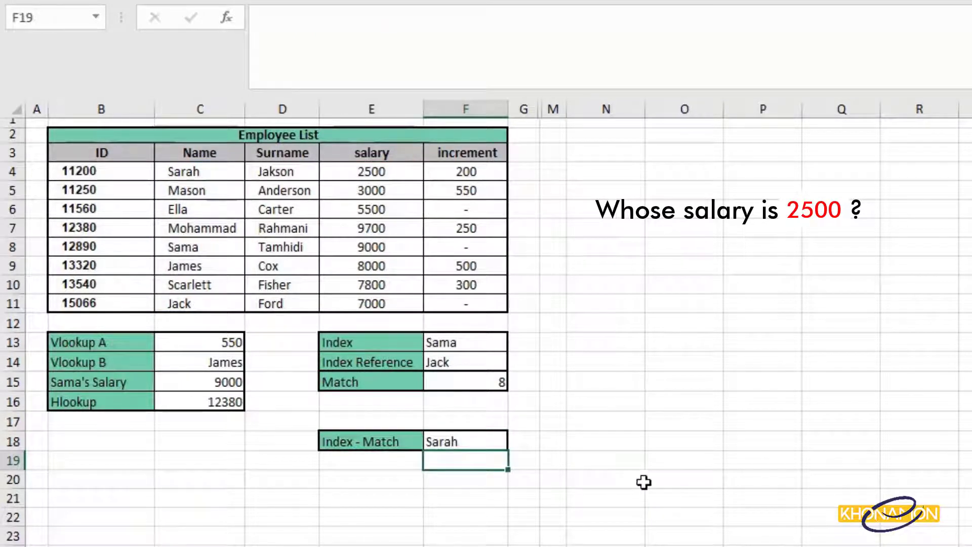
Check the 2500 salary entry in E4 and the name in C4 against the formula in F18
{"action": "left_click", "coordinate": [397, 173]}
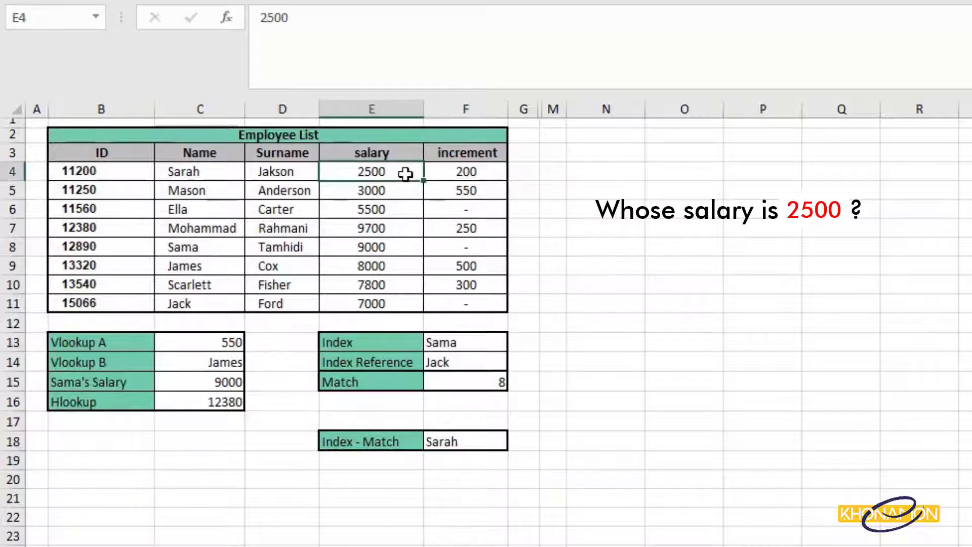
{"action": "left_click", "coordinate": [217, 175]}
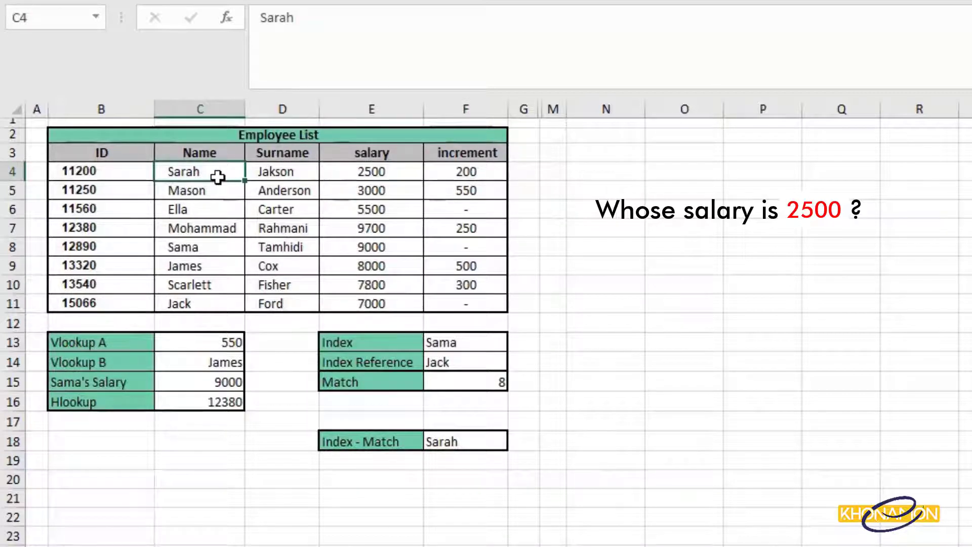
{"action": "double_click", "coordinate": [475, 442]}
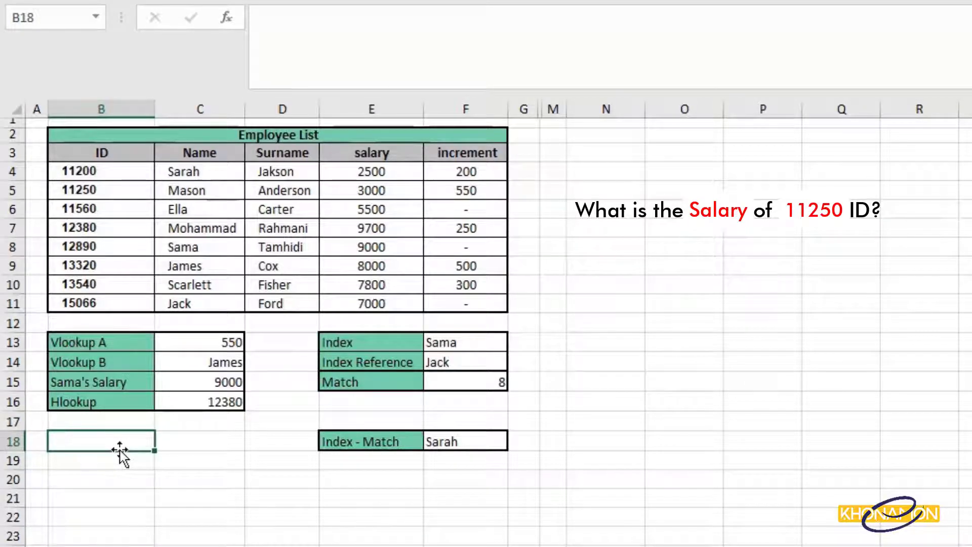
Enter the employee ID from B5 in cell B18 and the heading "salary" in C18
{"action": "type", "text": "11250"}
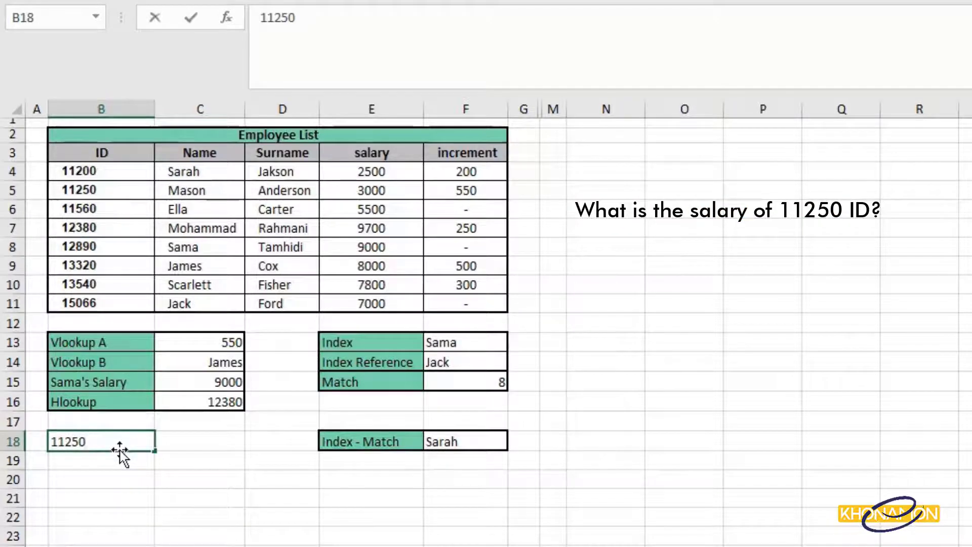
{"action": "key", "text": "Tab"}
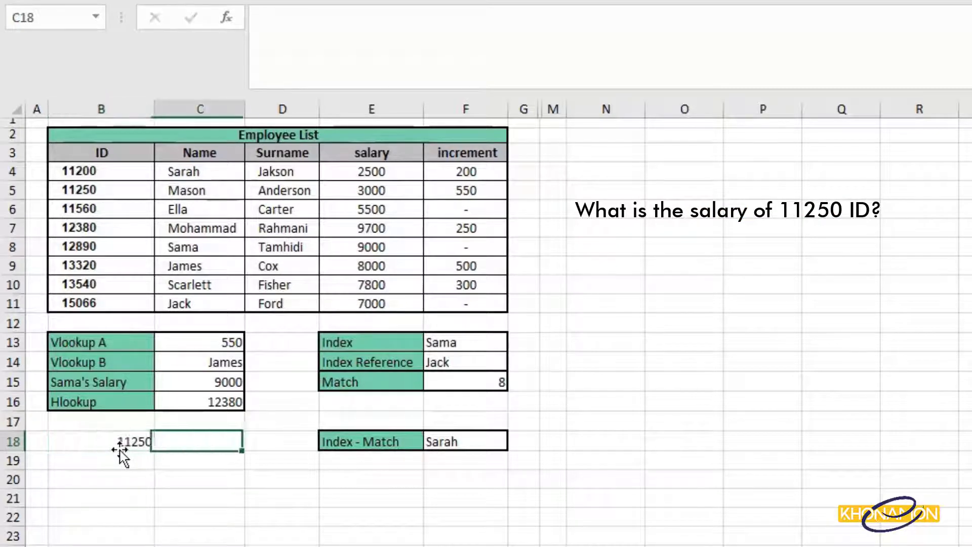
{"action": "type", "text": "salary"}
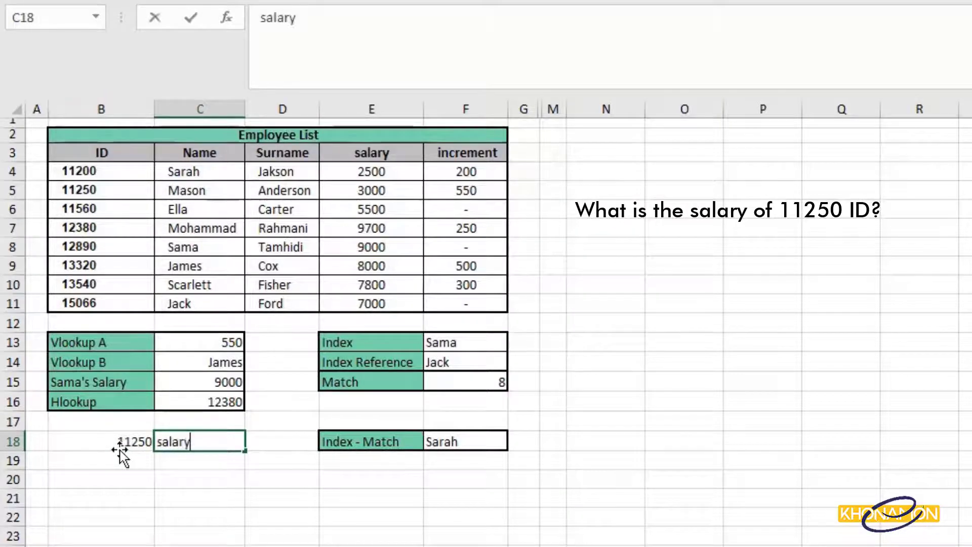
{"action": "key", "text": "Return"}
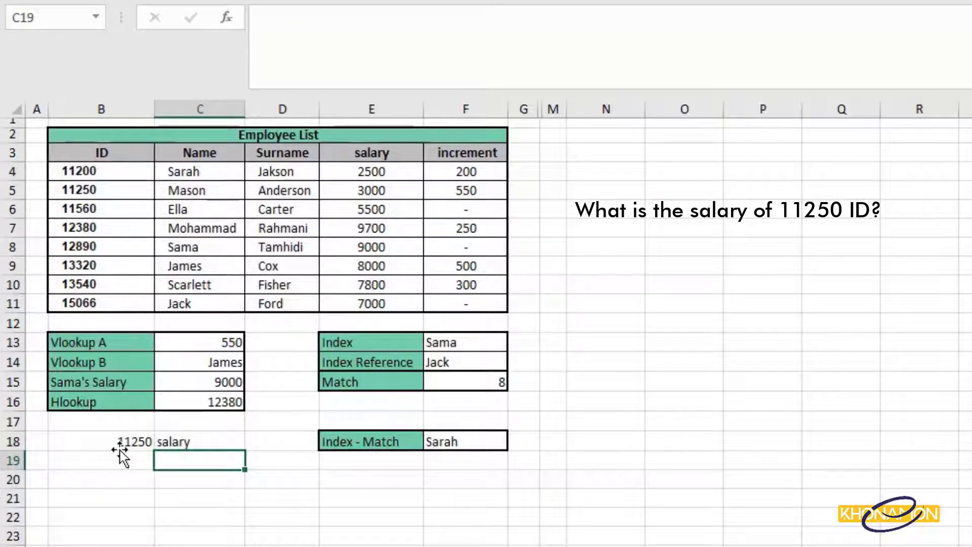
Start a VLOOKUP formula in C19 with B18 as the lookup value and B4:F11 as the table array
{"action": "left_click", "coordinate": [122, 457]}
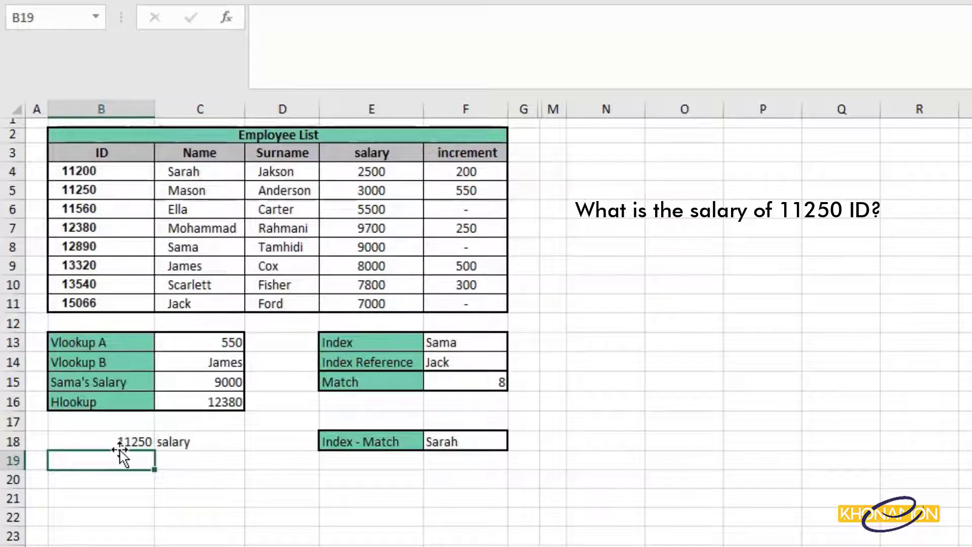
{"action": "key", "text": "Right"}
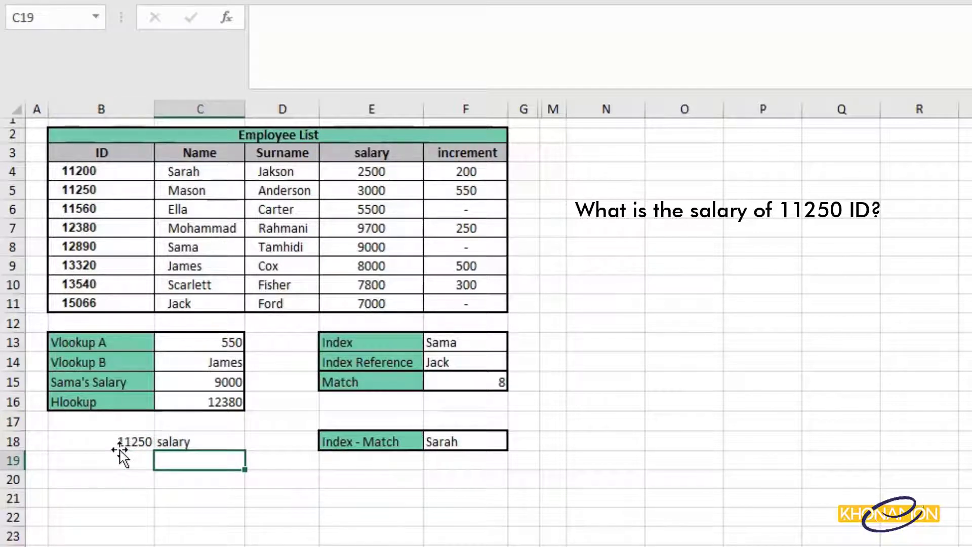
{"action": "type", "text": "=vloo"}
{"action": "double_click", "coordinate": [206, 480]}
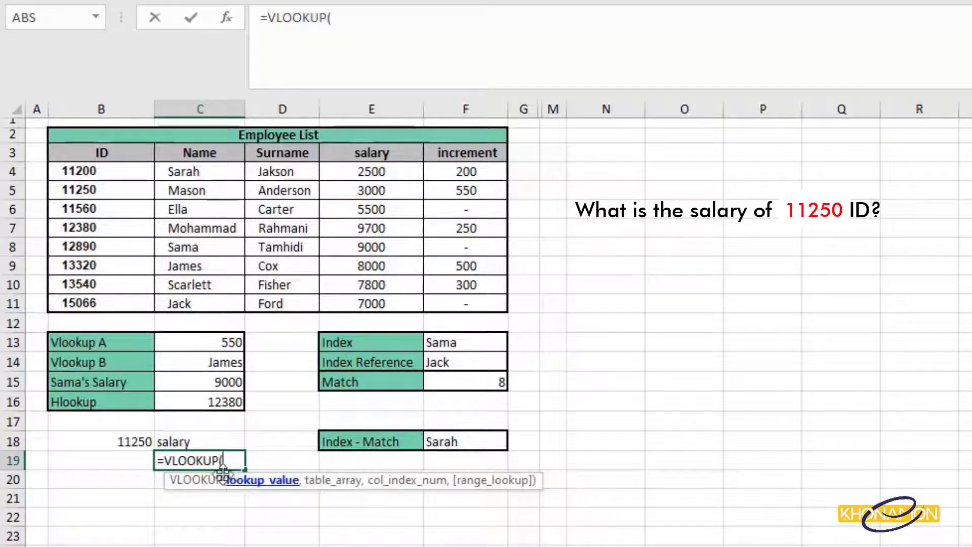
{"action": "left_click", "coordinate": [137, 437]}
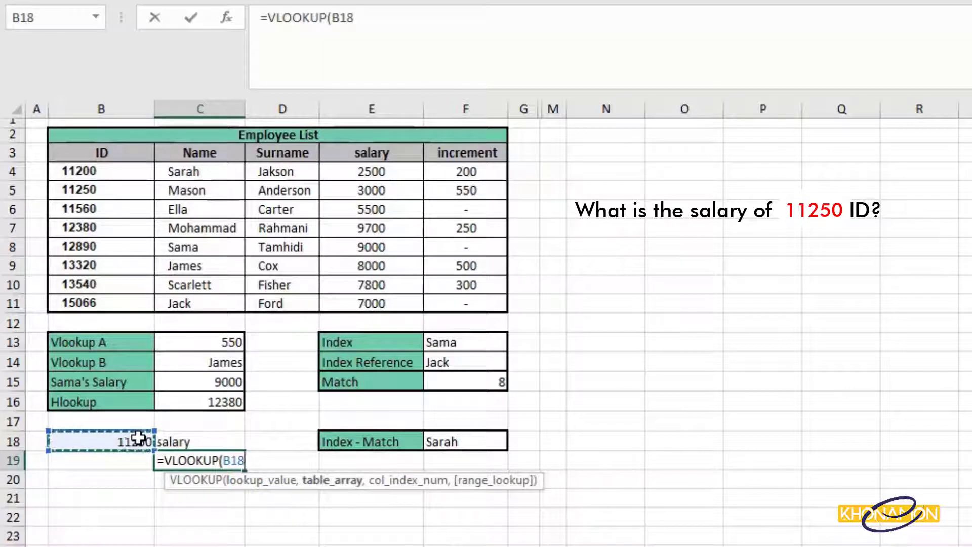
{"action": "type", "text": ","}
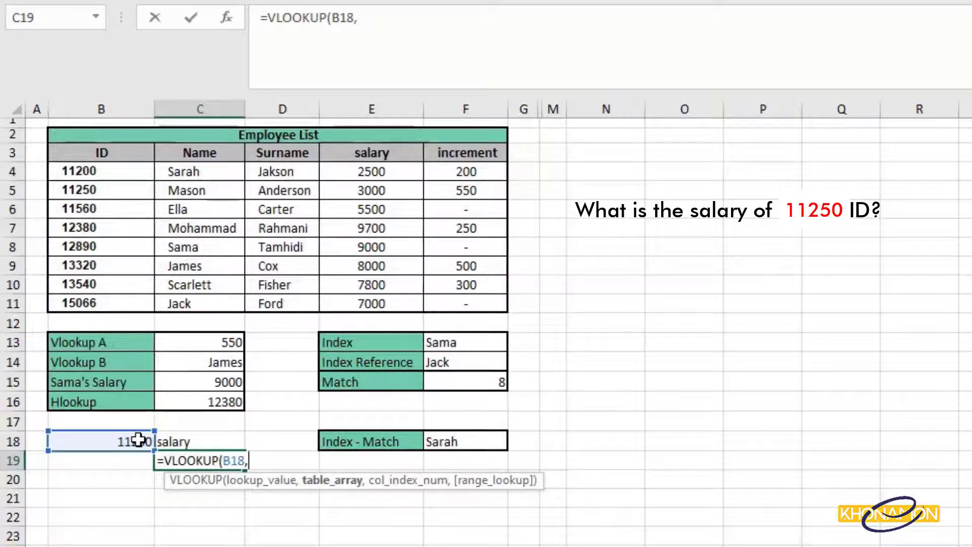
{"action": "left_click_drag", "start_coordinate": [103, 171], "coordinate": [466, 301]}
{"action": "type", "text": ","}
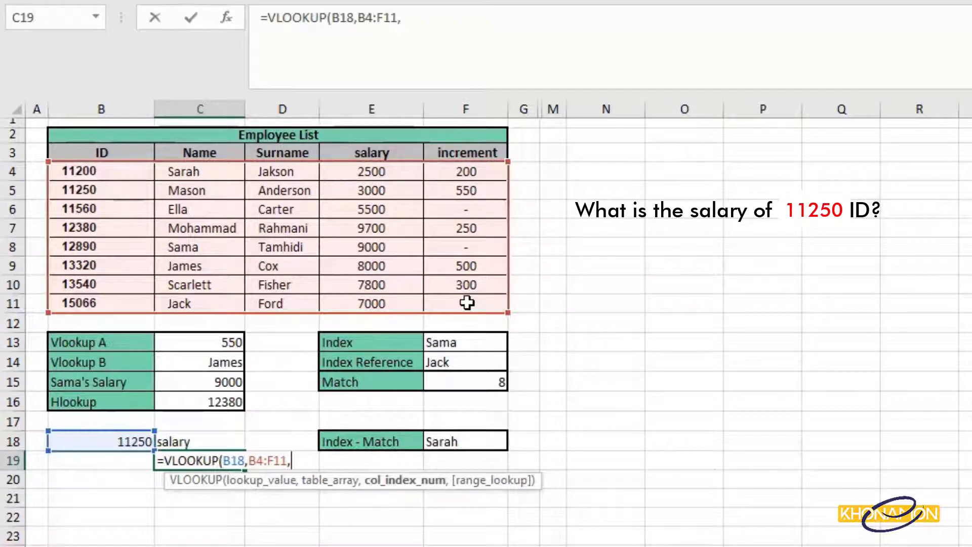
Complete the VLOOKUP in C19 with MATCH(C18,B3:F3,0) as the column index and FALSE for an exact match
{"action": "type", "text": "match"}
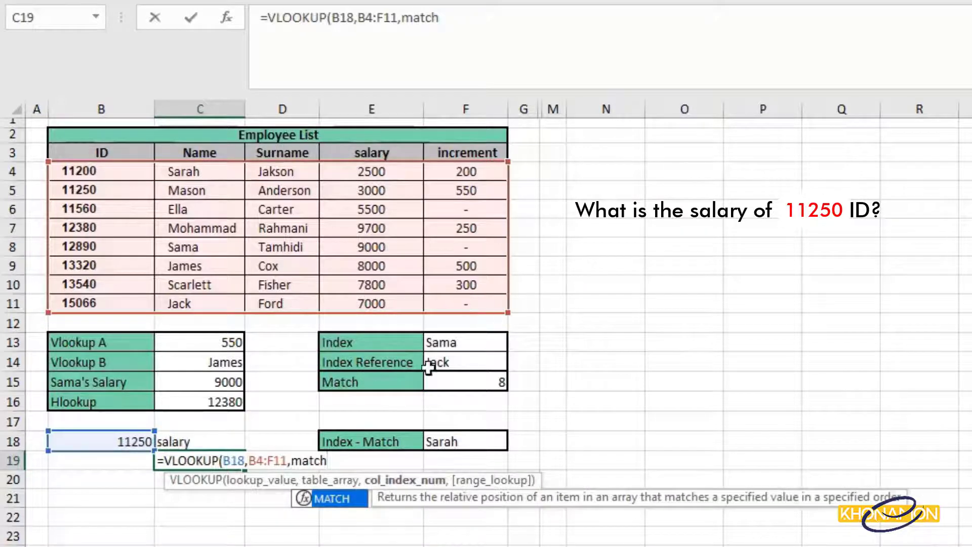
{"action": "double_click", "coordinate": [353, 498]}
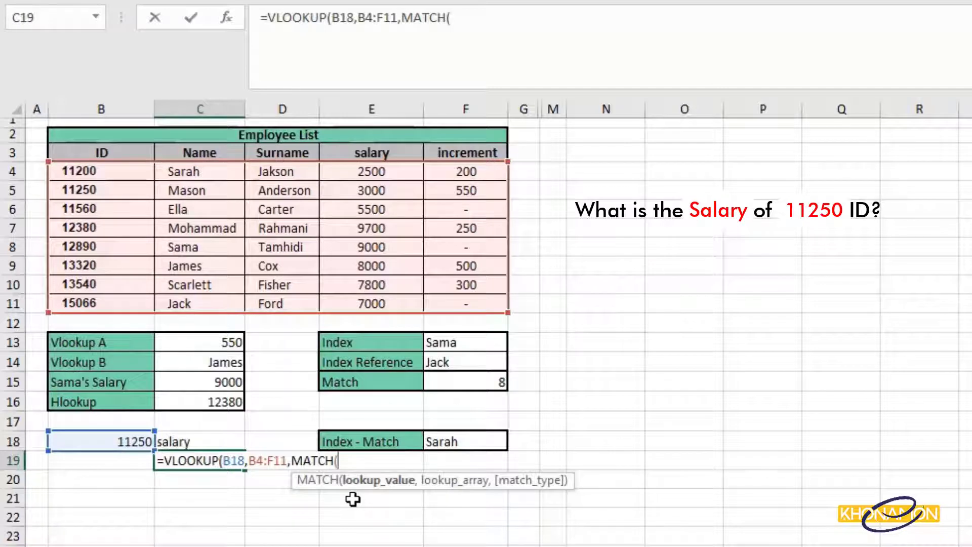
{"action": "left_click", "coordinate": [219, 443]}
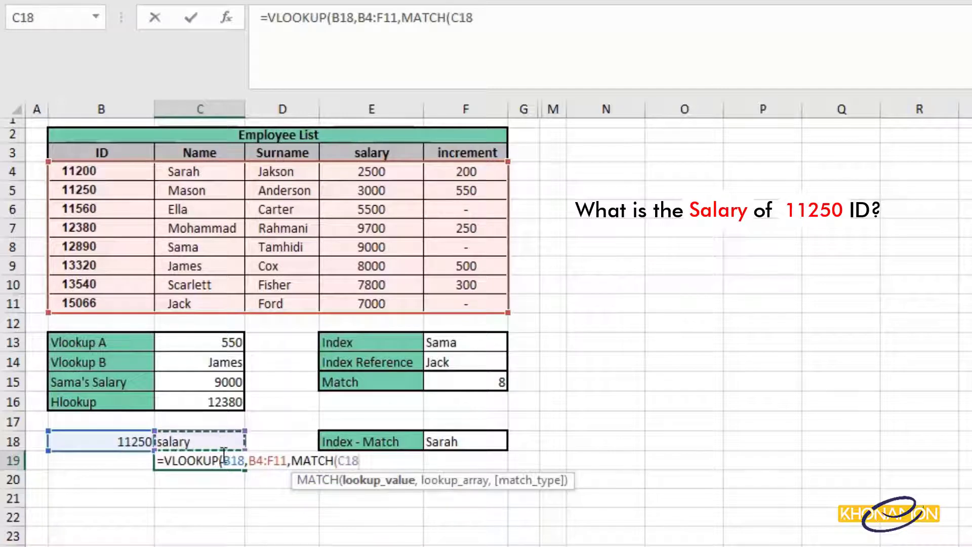
{"action": "type", "text": ","}
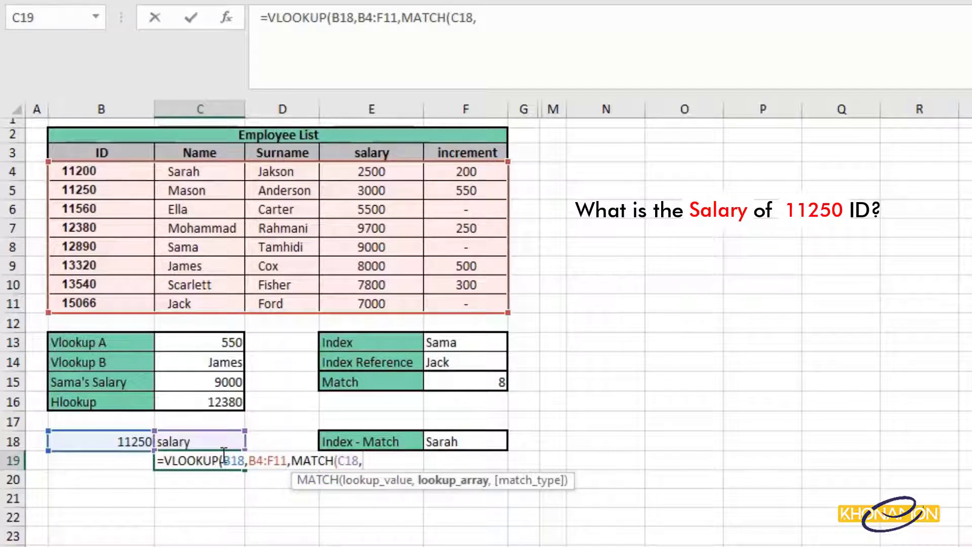
{"action": "left_click_drag", "start_coordinate": [104, 155], "coordinate": [471, 156]}
{"action": "type", "text": ","}
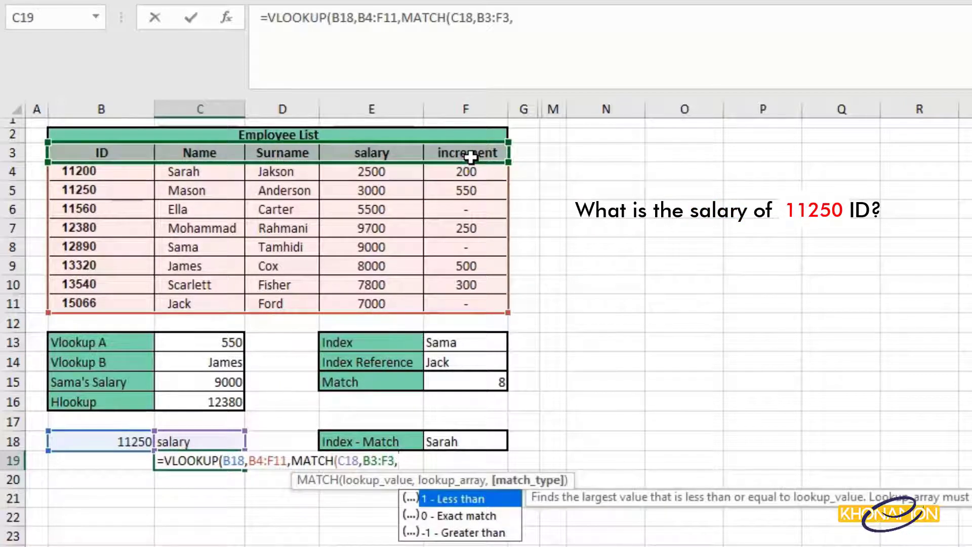
{"action": "double_click", "coordinate": [473, 514]}
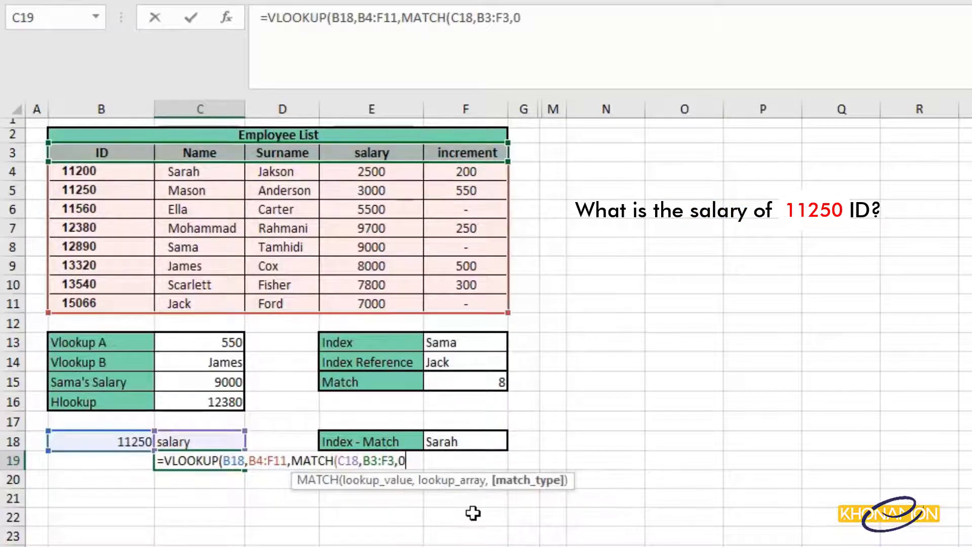
{"action": "type", "text": ")"}
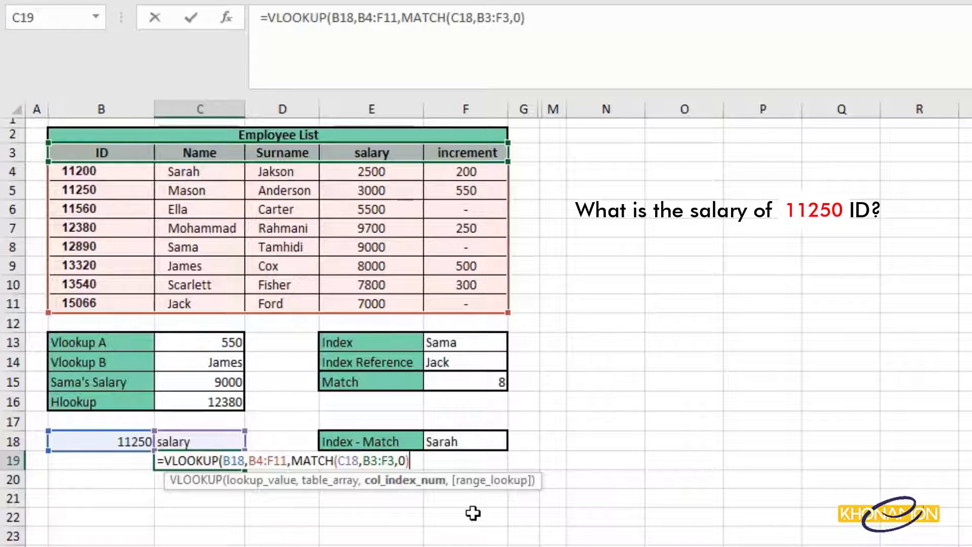
{"action": "type", "text": ","}
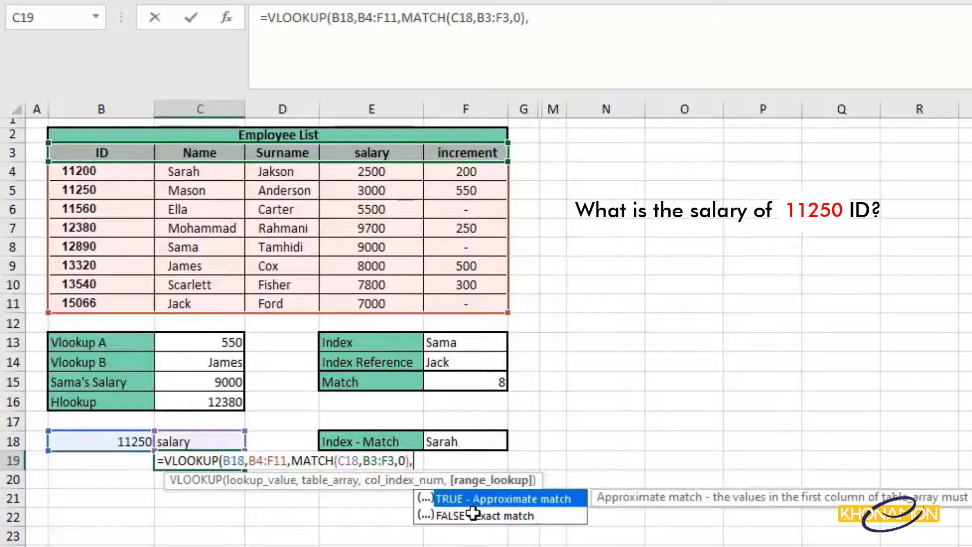
{"action": "double_click", "coordinate": [472, 514]}
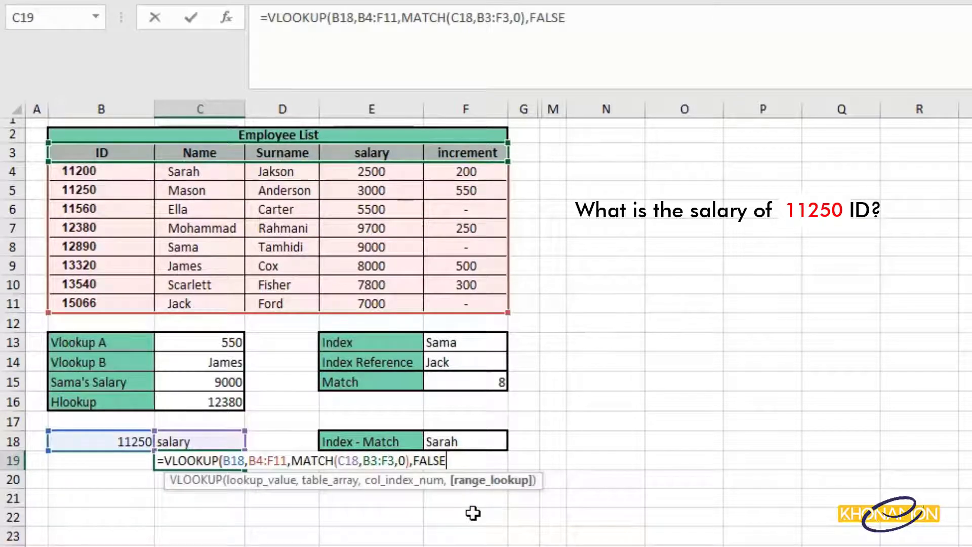
{"action": "type", "text": ")"}
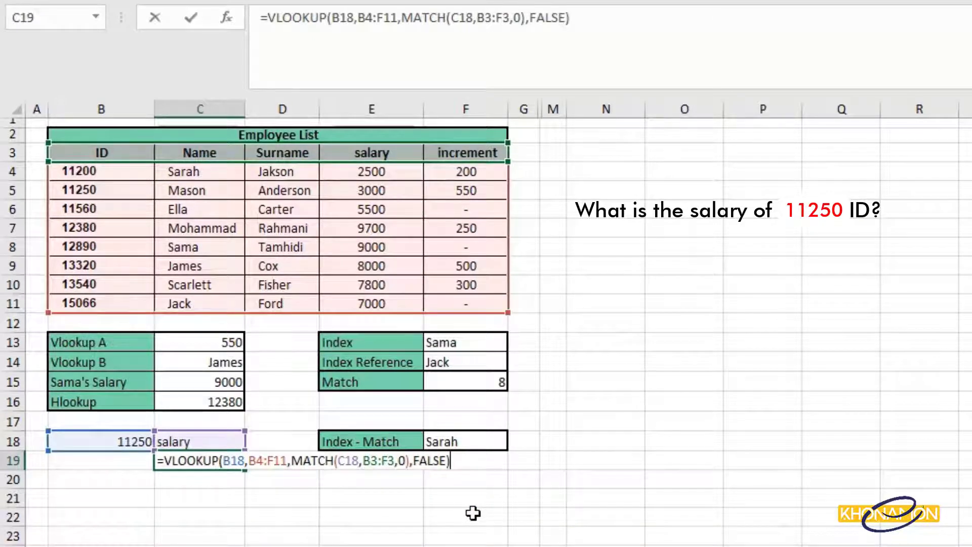
{"action": "key", "text": "Return"}
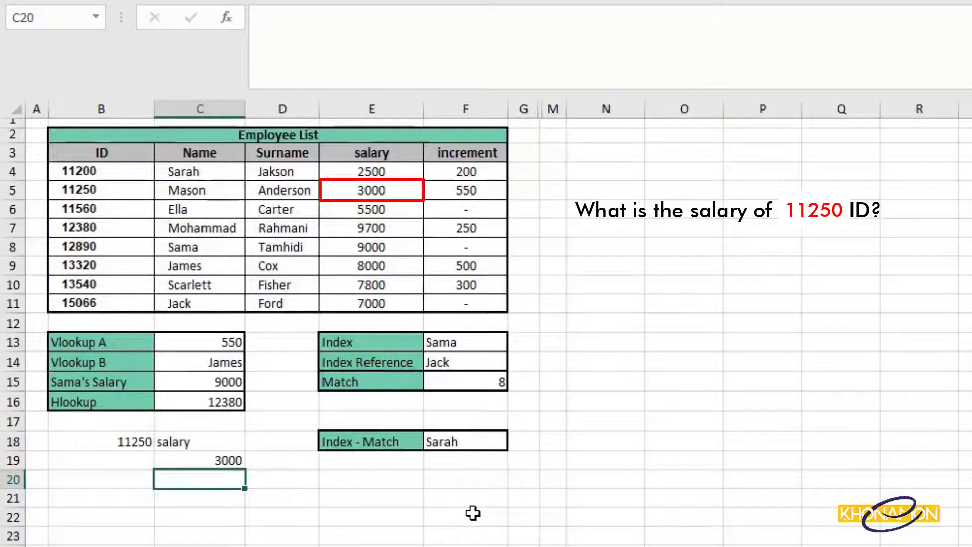
Replace the lookup value in B18 with the employee ID from B10
{"action": "double_click", "coordinate": [146, 440]}
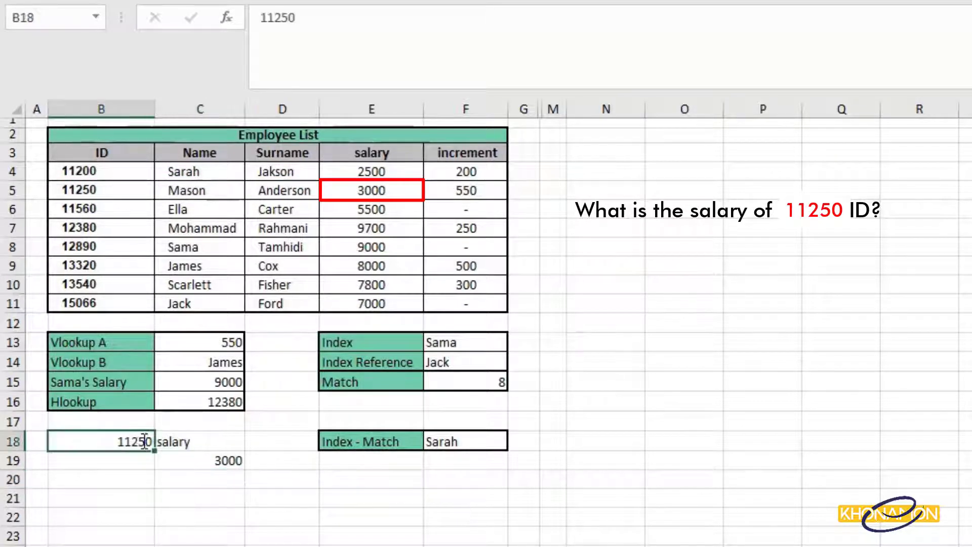
{"action": "double_click", "coordinate": [147, 441]}
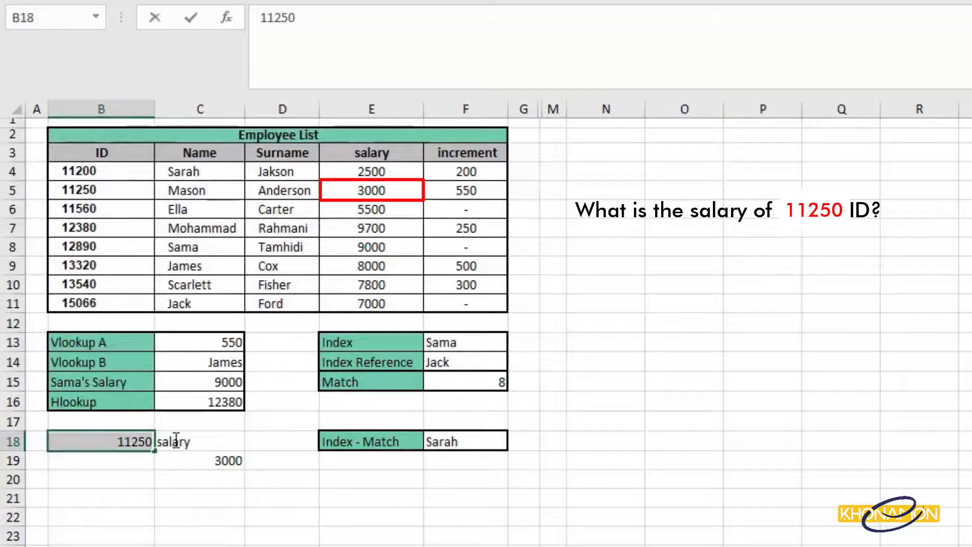
{"action": "type", "text": "13"}
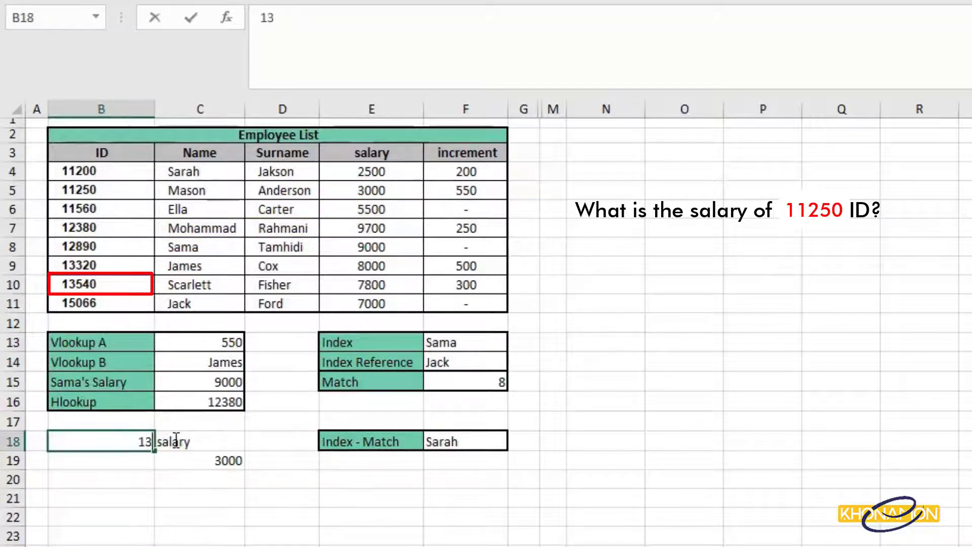
{"action": "type", "text": "540"}
{"action": "key", "text": "Return"}
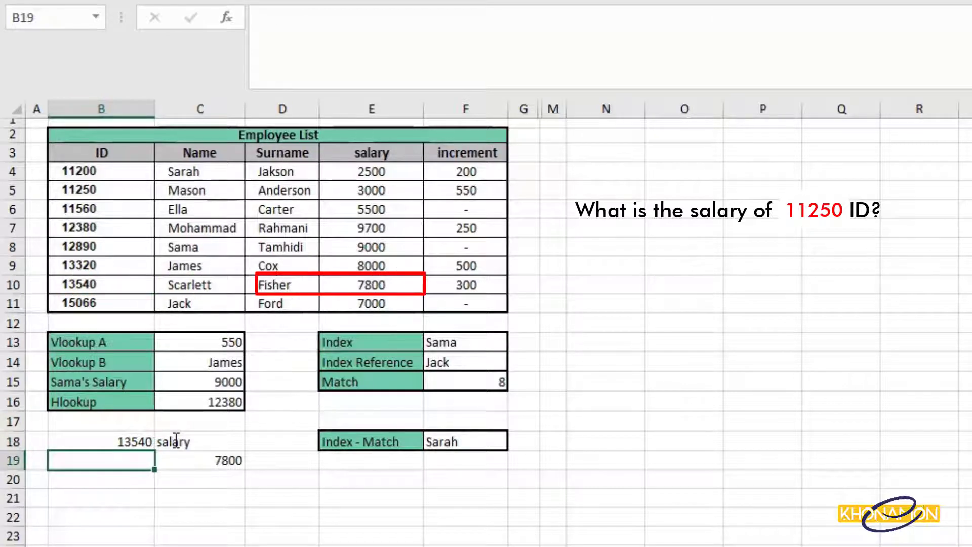
Label cell B19 "Vlookup - Match" and select C19 to review its formula
{"action": "type", "text": "V"}
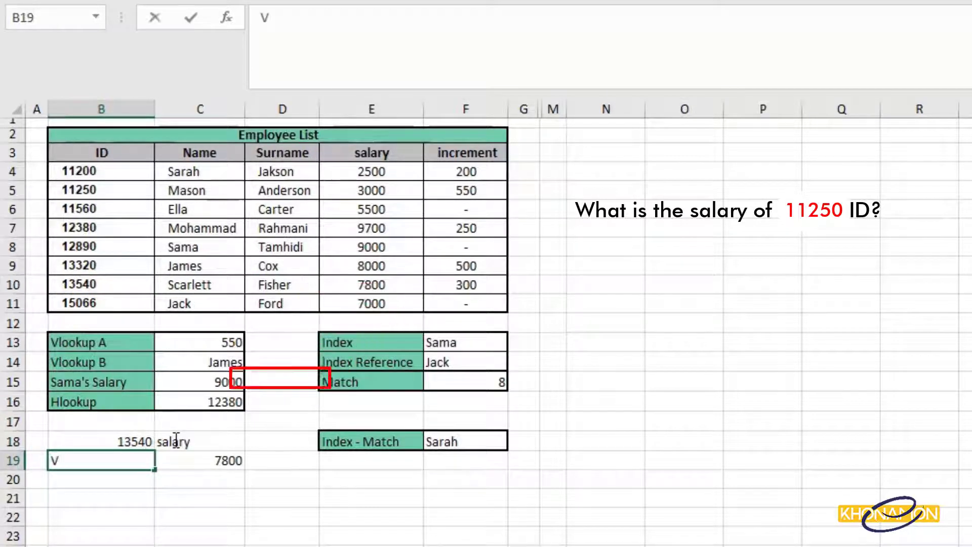
{"action": "type", "text": "lookup - Match"}
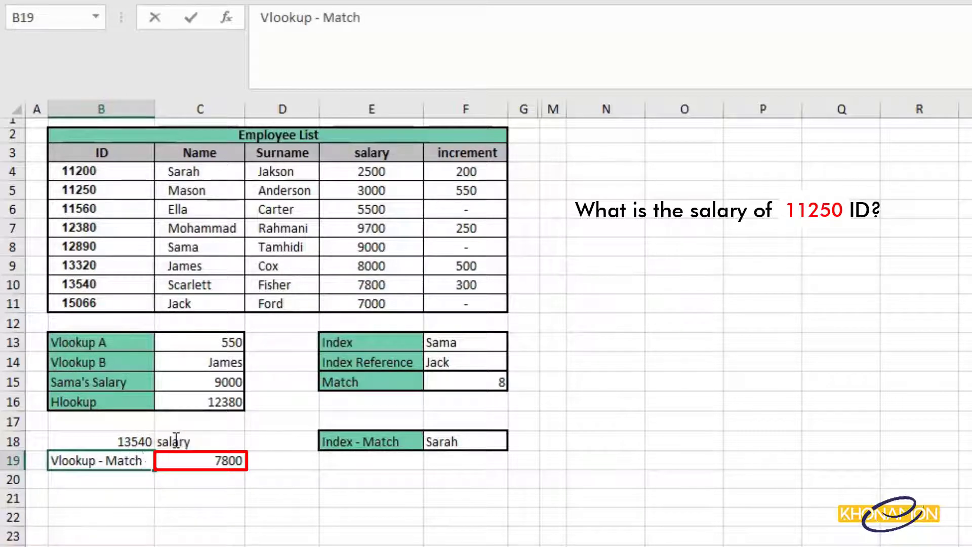
{"action": "key", "text": "Return"}
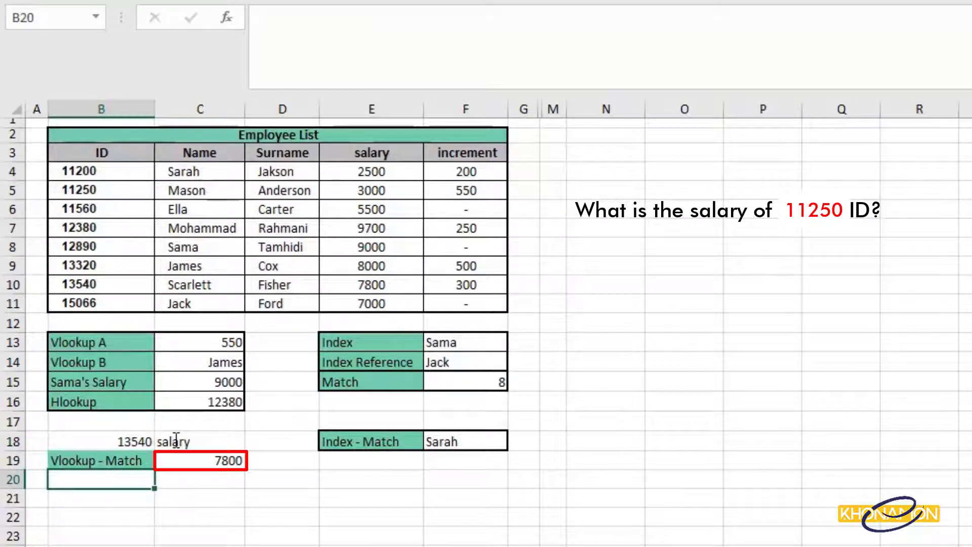
{"action": "left_click", "coordinate": [183, 461]}
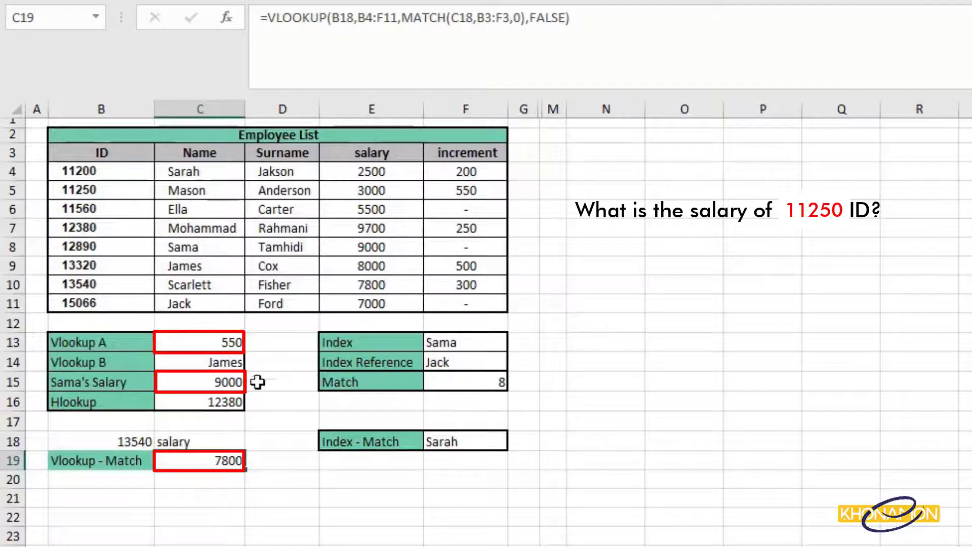
Insert a blank column before the salary column to test the lookup formulas, and delete it again
{"action": "right_click", "coordinate": [340, 108]}
{"action": "left_click", "coordinate": [370, 243]}
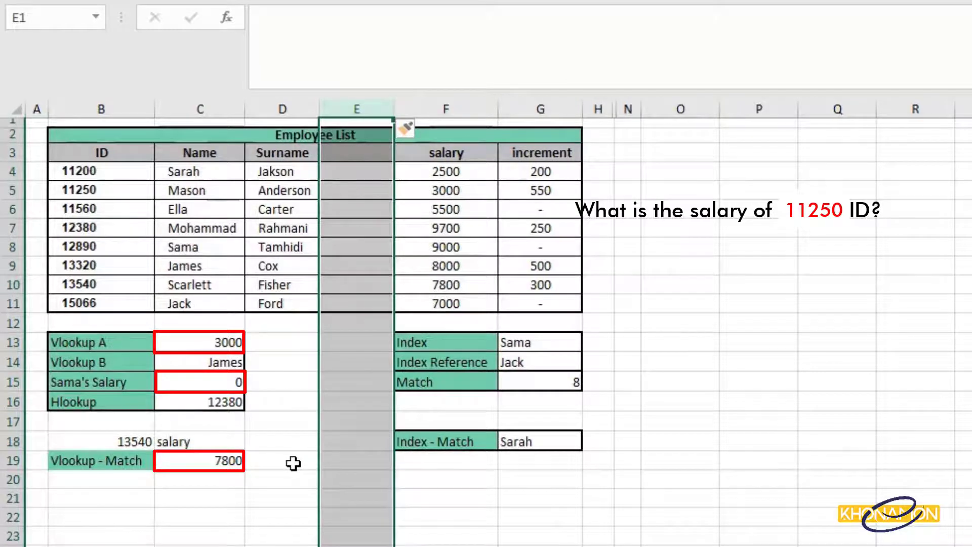
{"action": "right_click", "coordinate": [357, 108]}
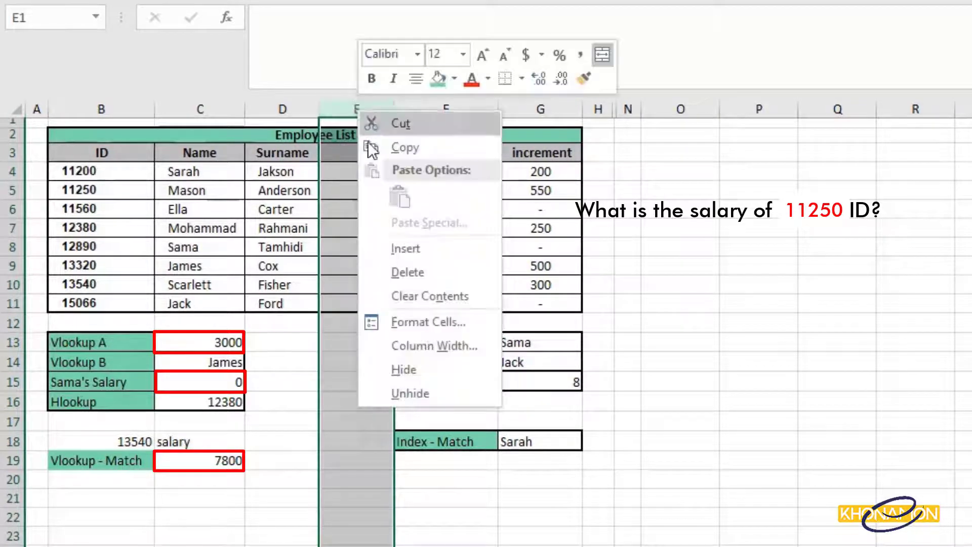
{"action": "left_click", "coordinate": [403, 273]}
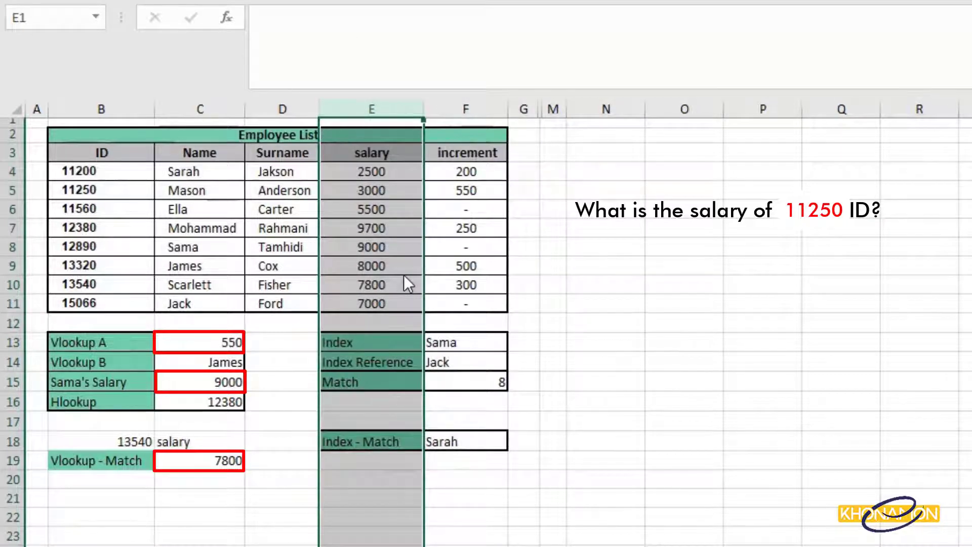
{"action": "left_click", "coordinate": [285, 477]}
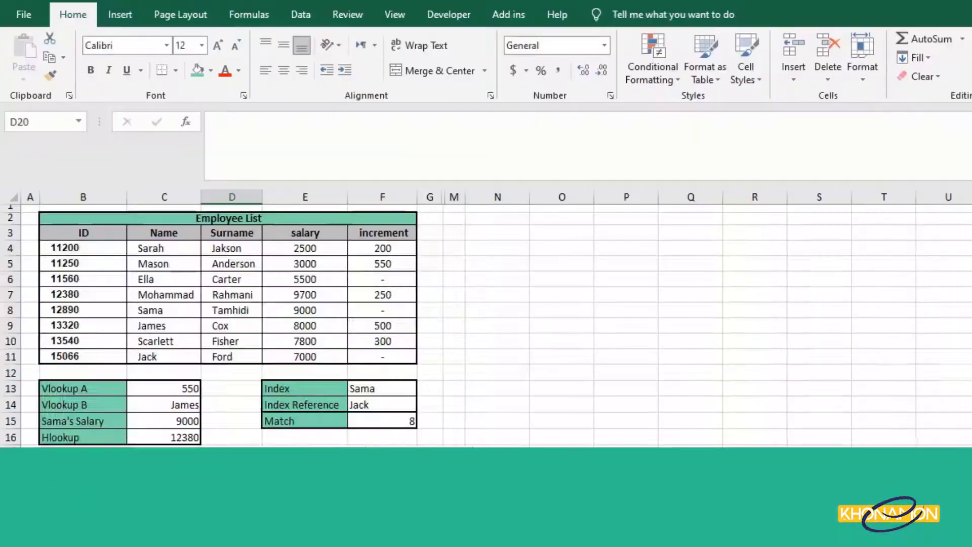
Add List data validation to B18 with source =$B$4:$B$11 and check the resulting drop-down choices
{"action": "left_click", "coordinate": [112, 471]}
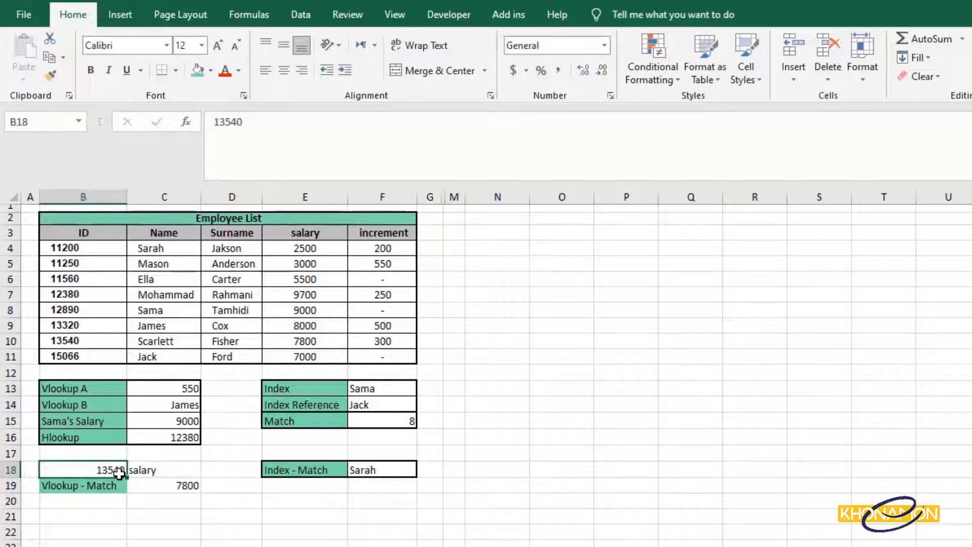
{"action": "left_click", "coordinate": [301, 14]}
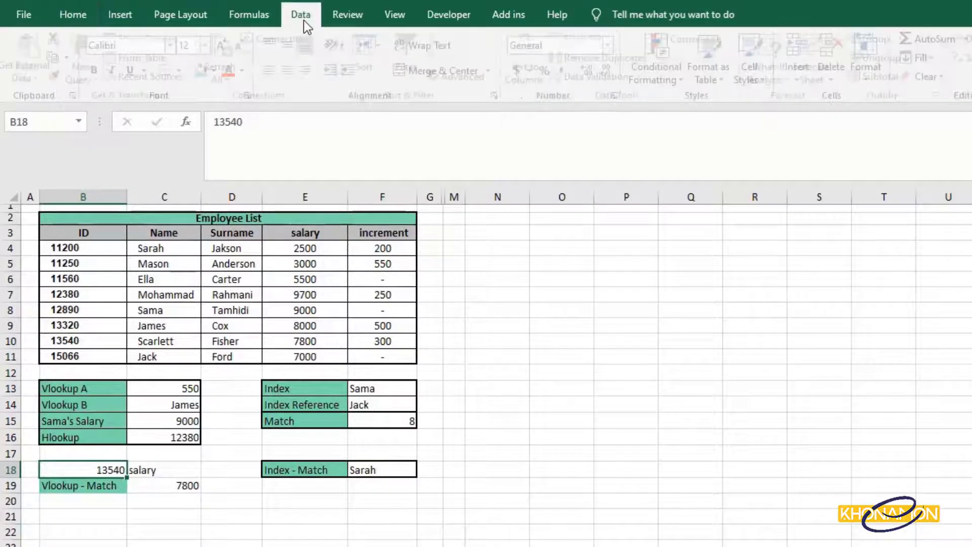
{"action": "left_click", "coordinate": [616, 77]}
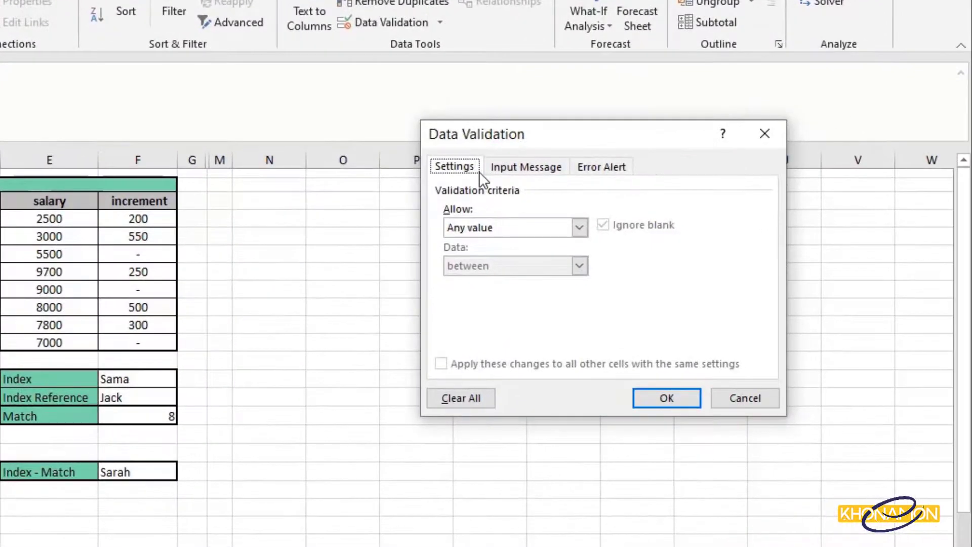
{"action": "left_click", "coordinate": [517, 229]}
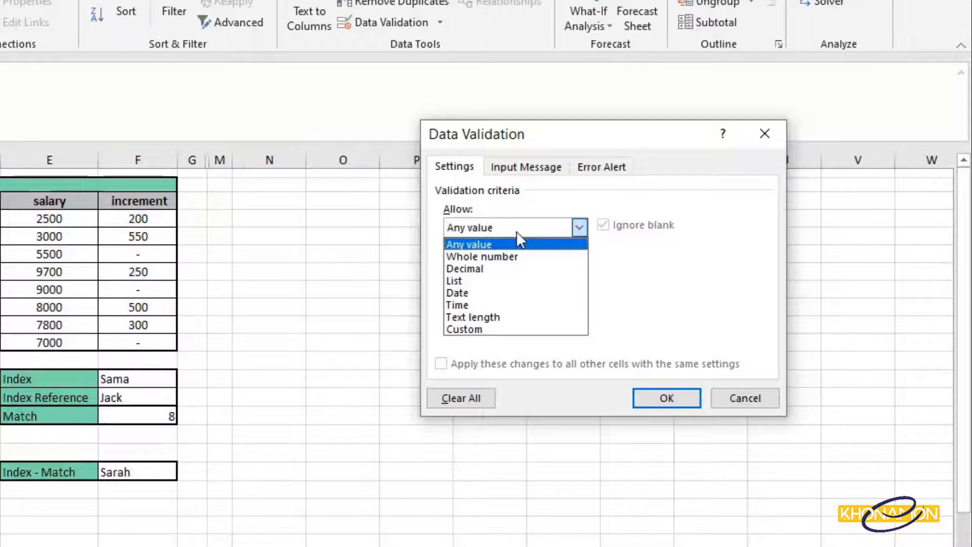
{"action": "left_click", "coordinate": [513, 280]}
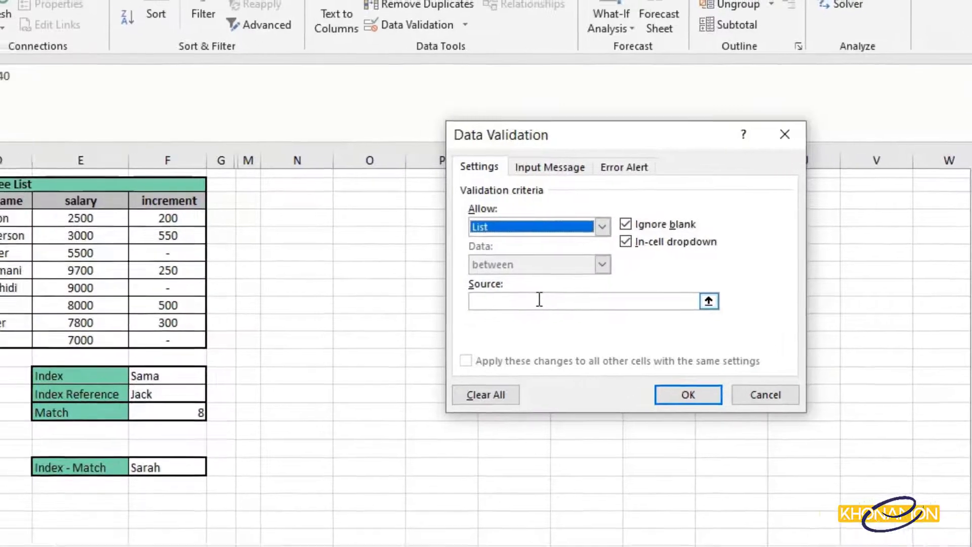
{"action": "left_click", "coordinate": [515, 301]}
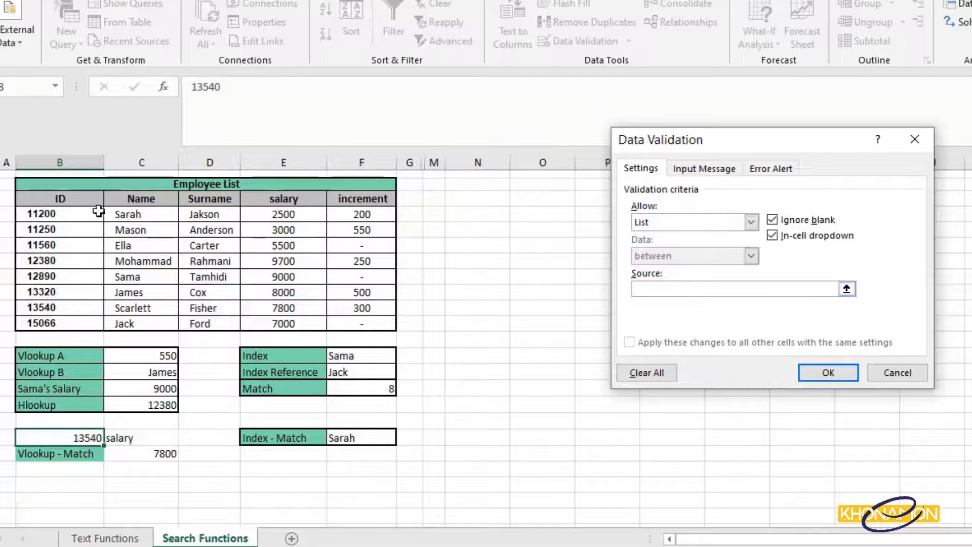
{"action": "left_click_drag", "start_coordinate": [96, 212], "coordinate": [81, 324]}
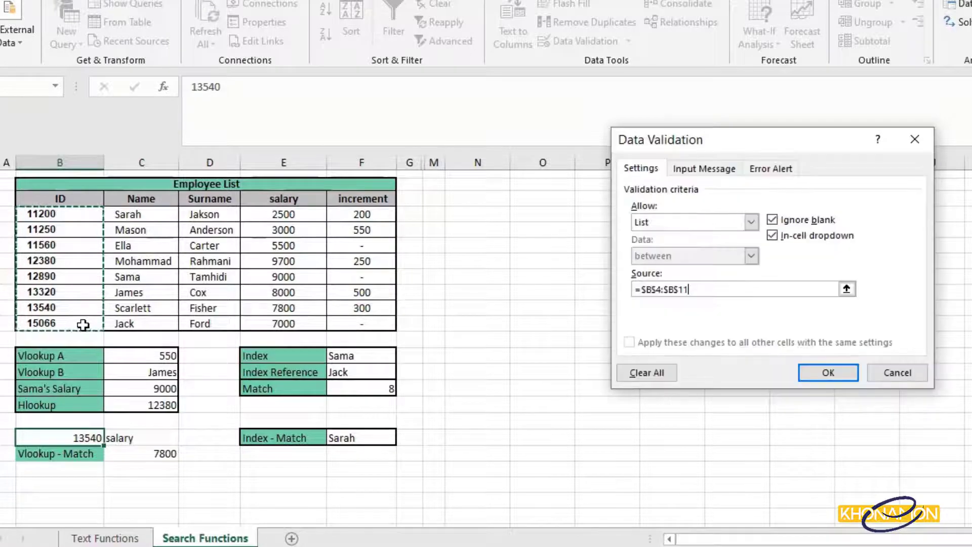
{"action": "left_click", "coordinate": [827, 373]}
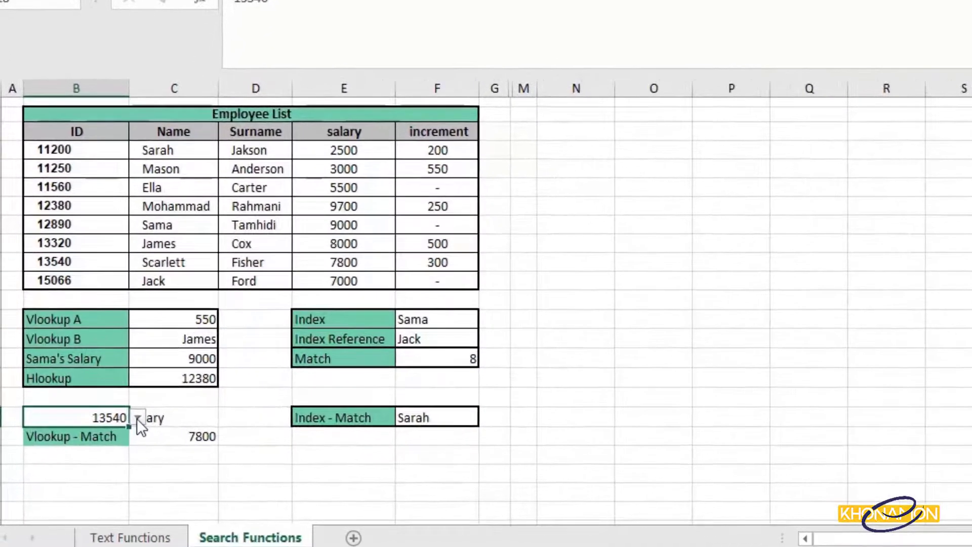
{"action": "left_click", "coordinate": [137, 417]}
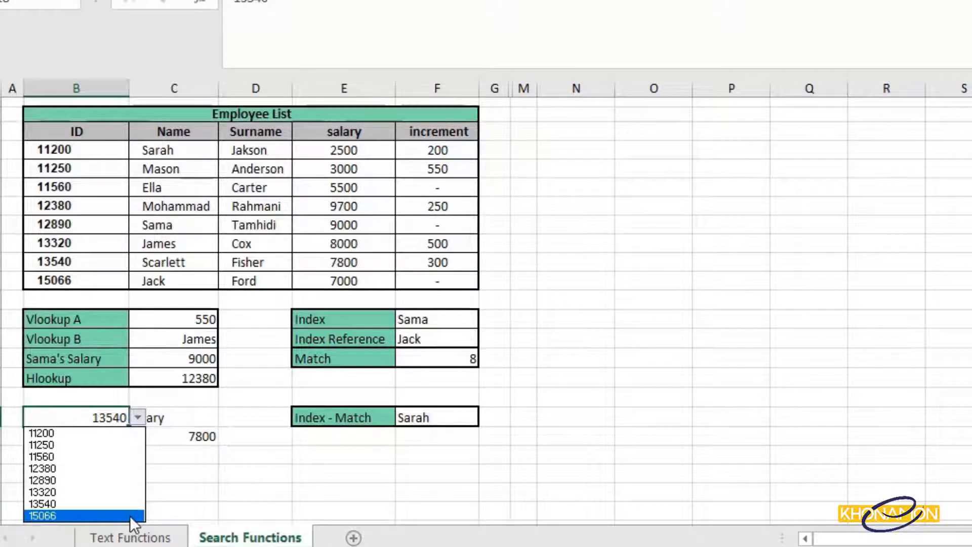
{"action": "left_click", "coordinate": [177, 484]}
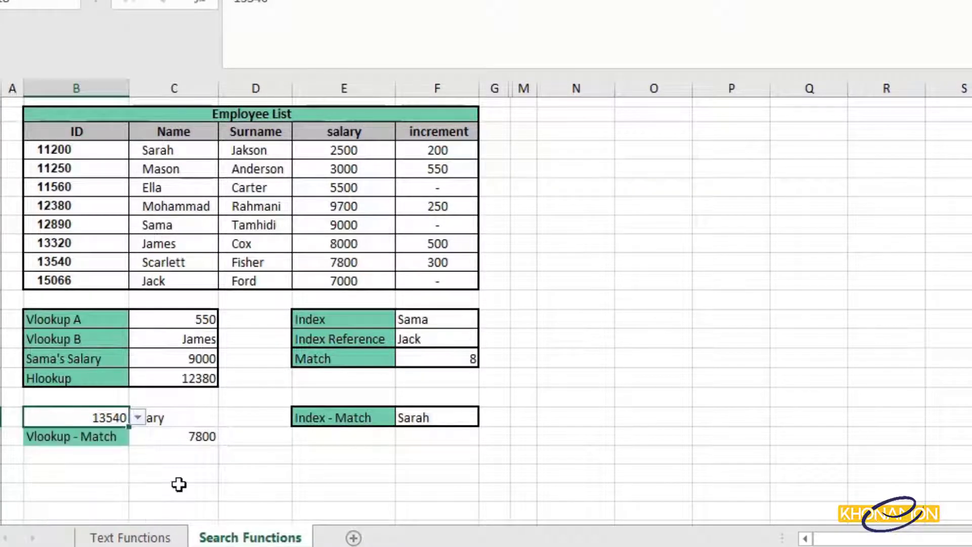
Add List data validation to C18 with source =$B$3:$F$3 and choose Surname from its drop-down
{"action": "left_click", "coordinate": [198, 420]}
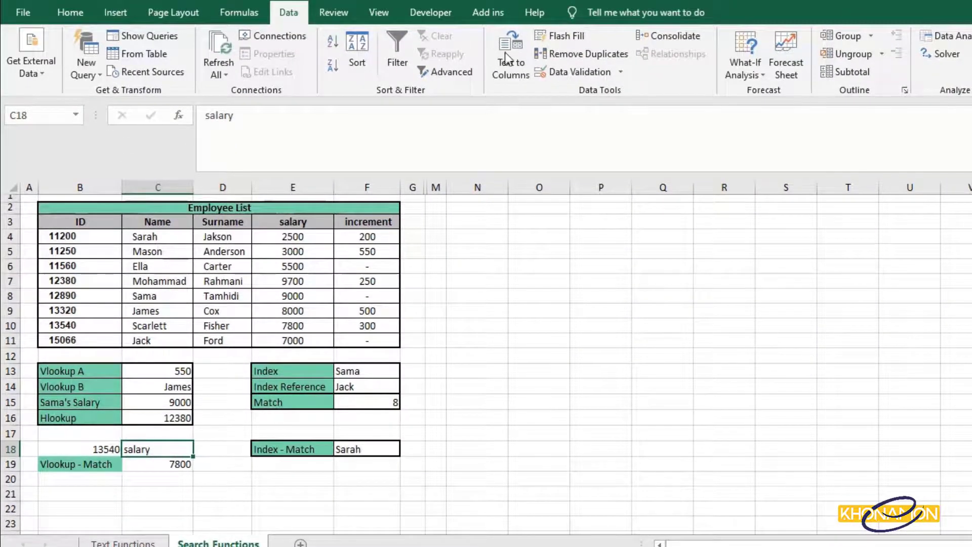
{"action": "left_click", "coordinate": [570, 70]}
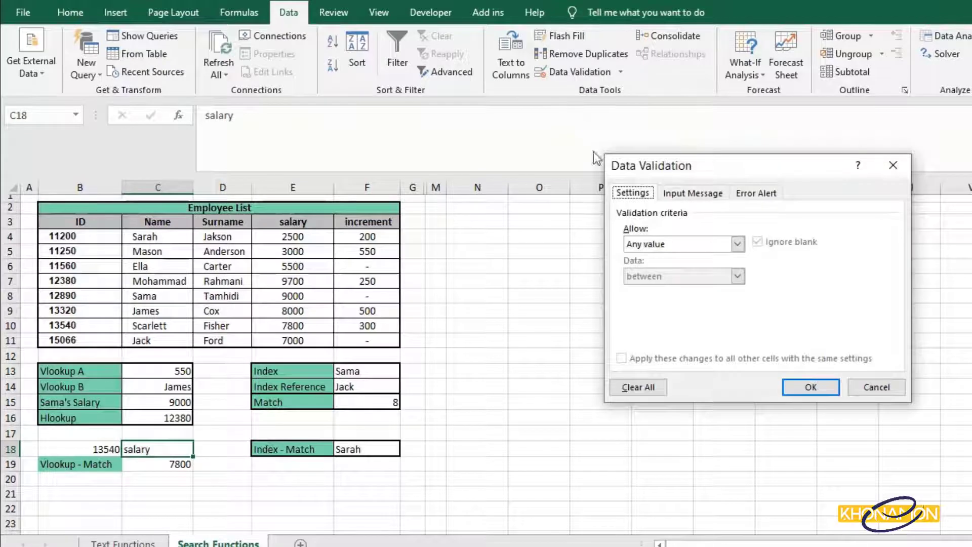
{"action": "left_click", "coordinate": [650, 246]}
{"action": "left_click", "coordinate": [648, 284]}
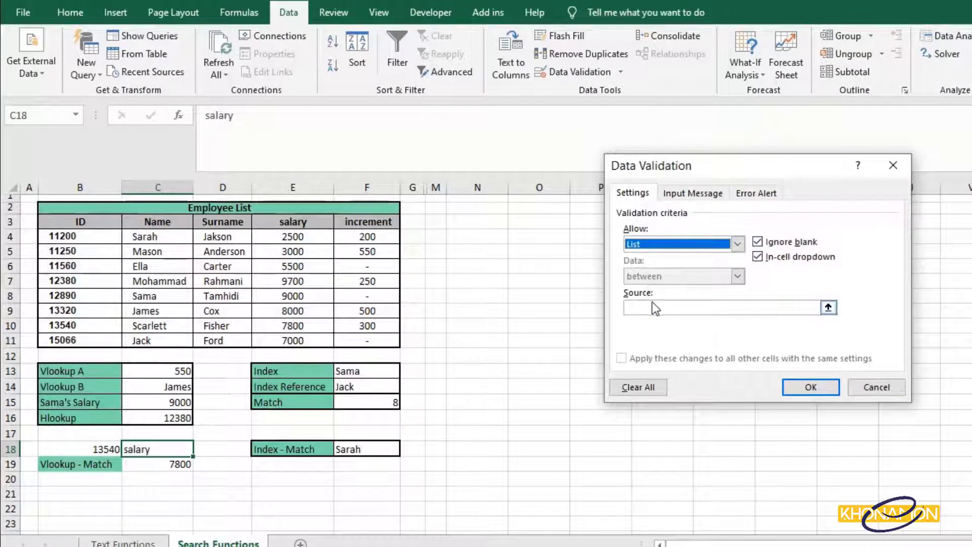
{"action": "left_click", "coordinate": [652, 307]}
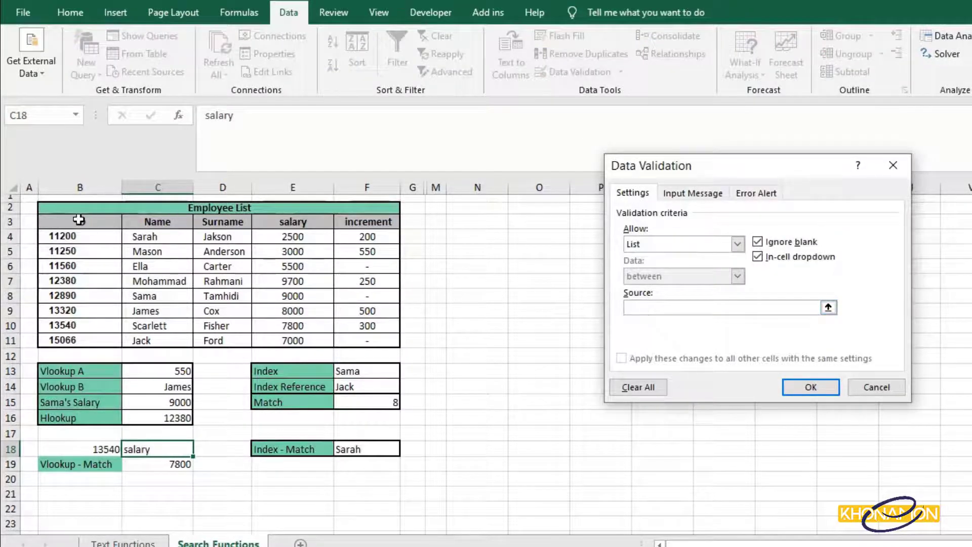
{"action": "left_click_drag", "start_coordinate": [78, 220], "coordinate": [394, 224]}
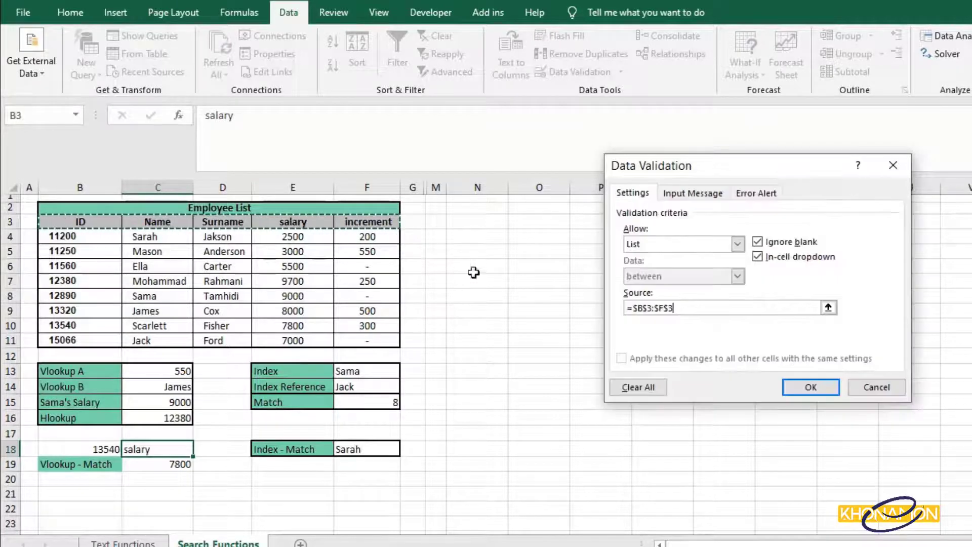
{"action": "left_click", "coordinate": [810, 387]}
{"action": "left_click", "coordinate": [200, 449]}
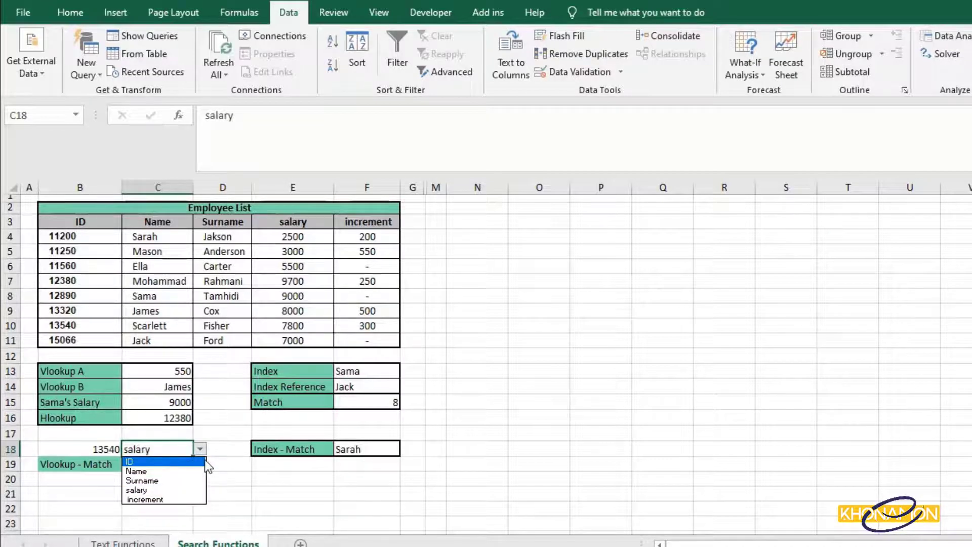
{"action": "left_click", "coordinate": [185, 480]}
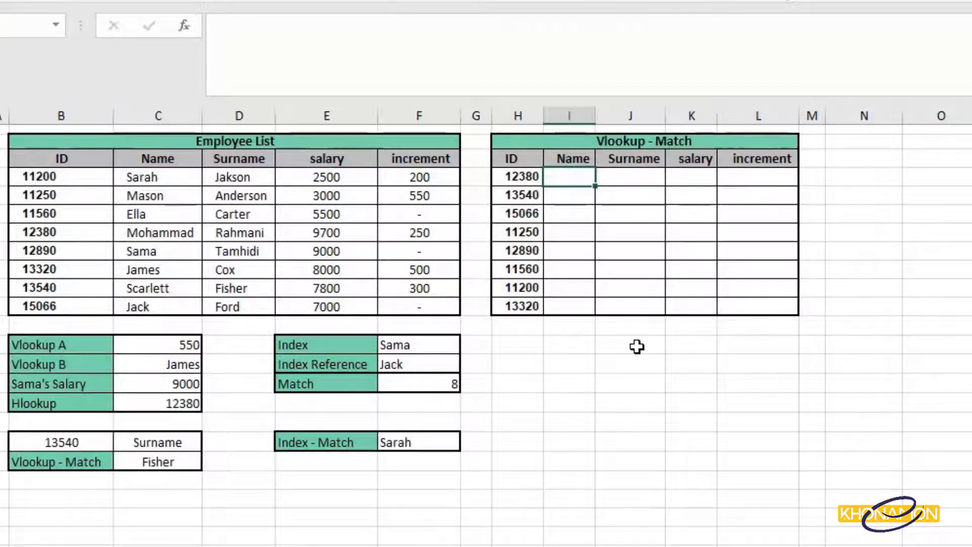
Start a VLOOKUP formula in I4 with H4 as the lookup value and B3:F11 as the table array
{"action": "type", "text": "=vloo"}
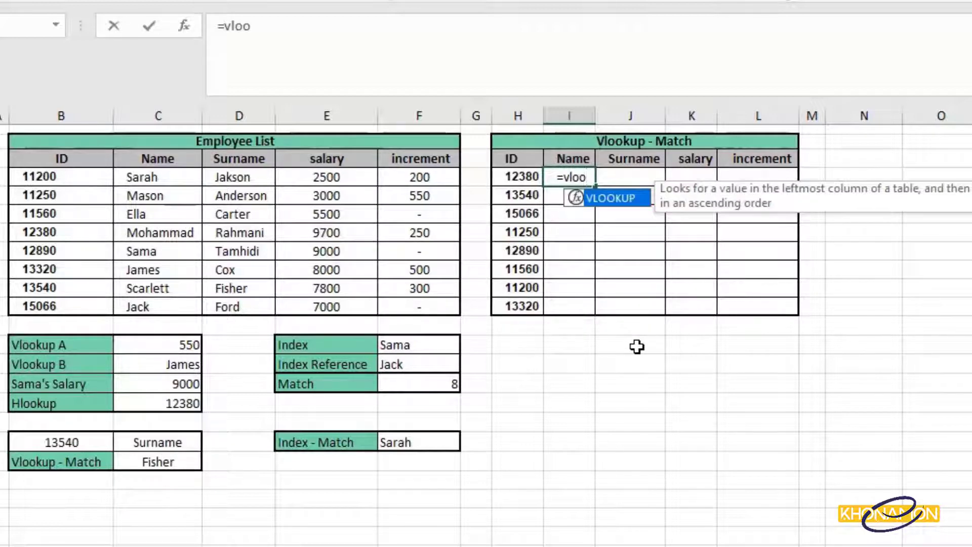
{"action": "double_click", "coordinate": [632, 202]}
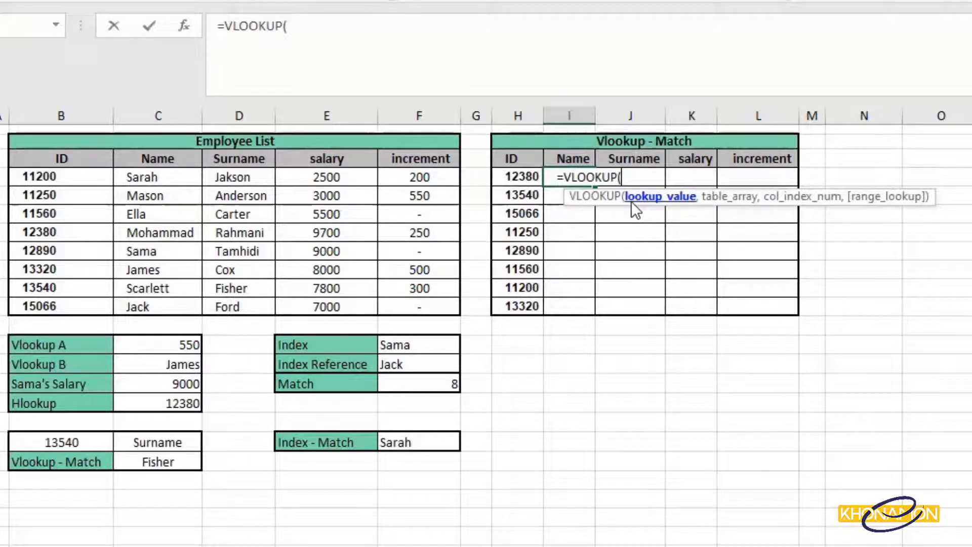
{"action": "left_click", "coordinate": [513, 173]}
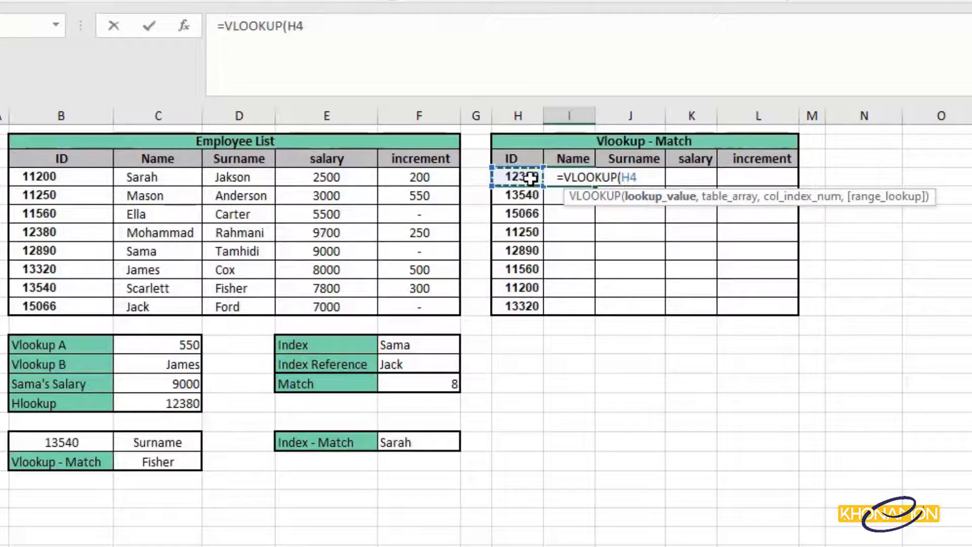
{"action": "type", "text": ","}
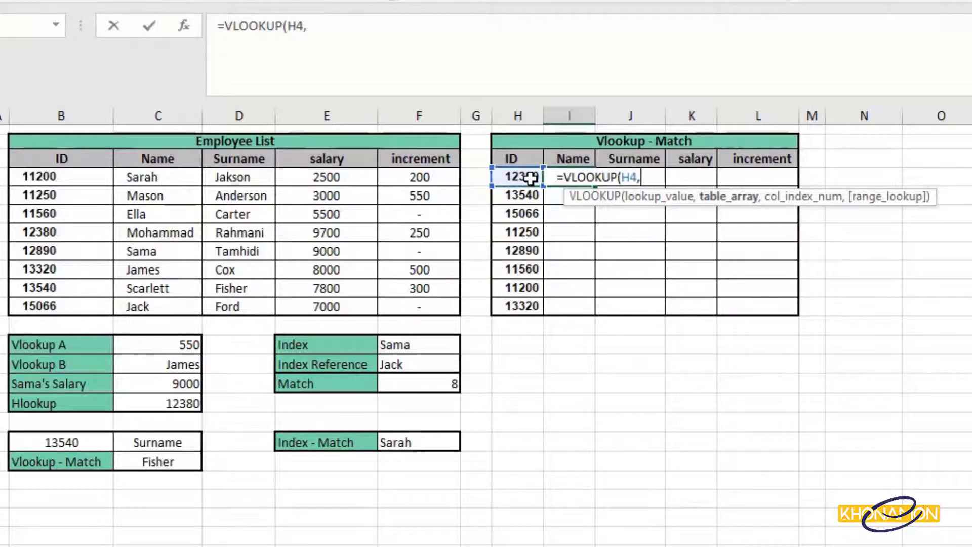
{"action": "left_click_drag", "start_coordinate": [58, 157], "coordinate": [415, 306]}
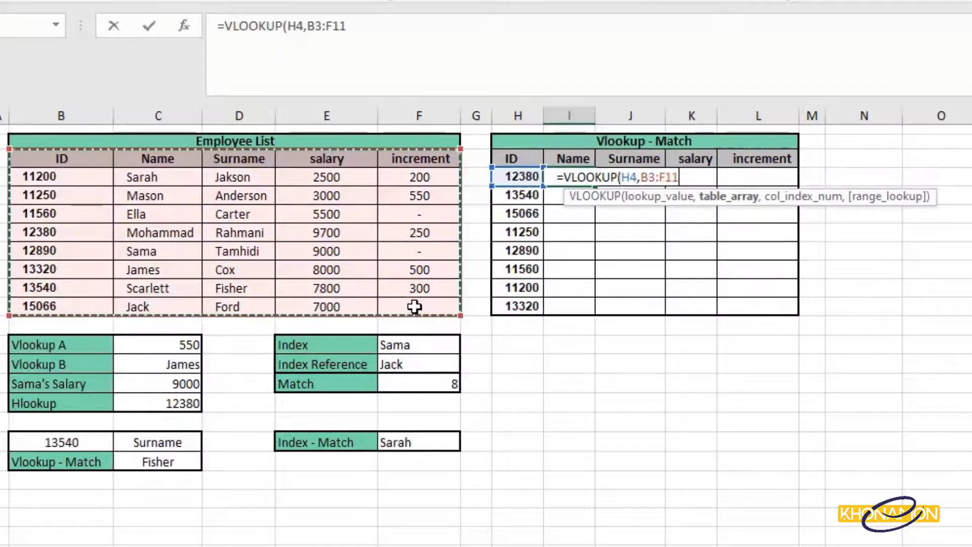
Nest MATCH(I3,B3:F3,0) as the column index of the VLOOKUP formula, using an exact match
{"action": "type", "text": ",match"}
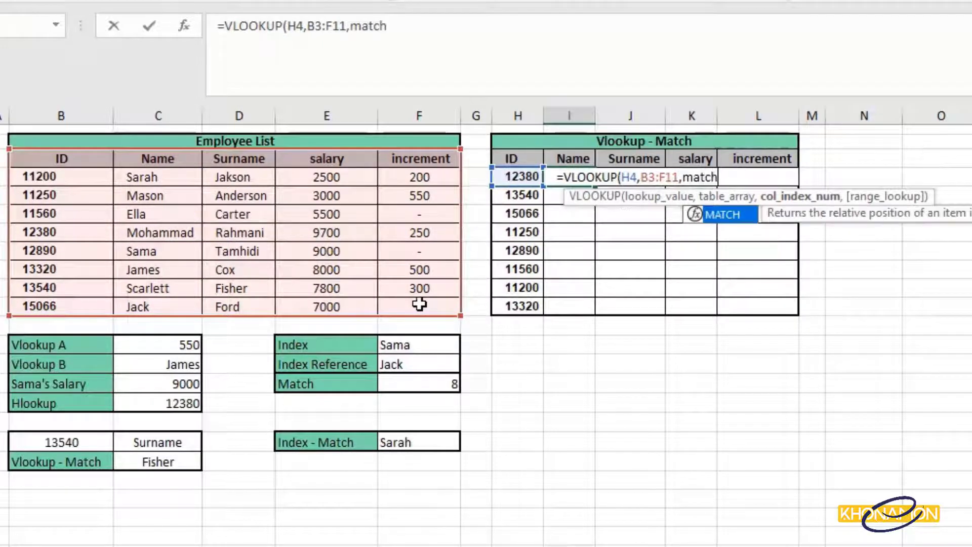
{"action": "double_click", "coordinate": [726, 213]}
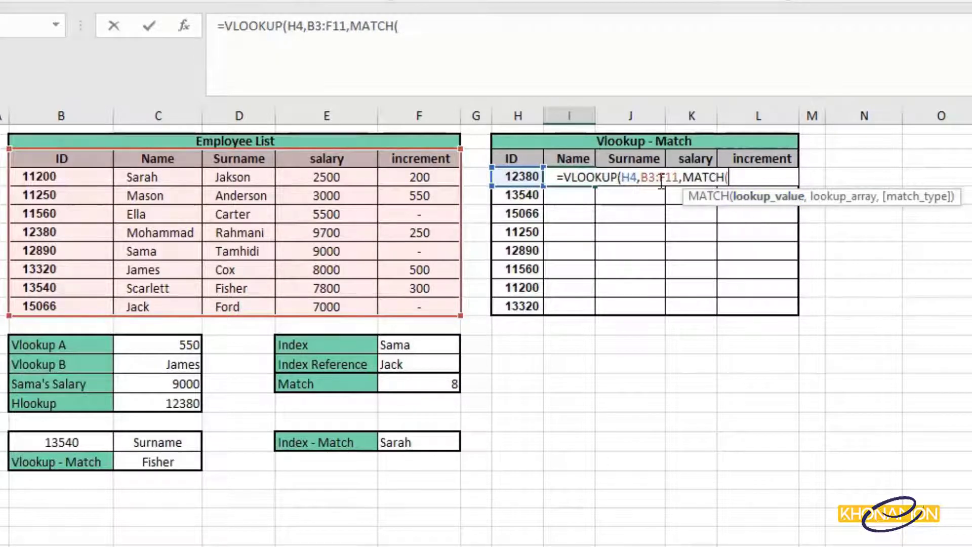
{"action": "left_click", "coordinate": [580, 158]}
{"action": "type", "text": ","}
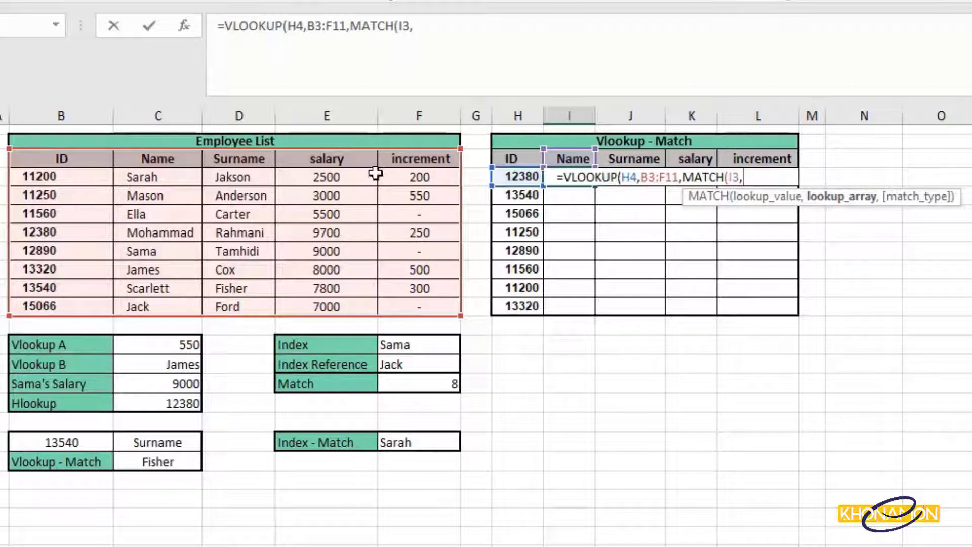
{"action": "left_click_drag", "start_coordinate": [61, 157], "coordinate": [413, 152]}
{"action": "type", "text": ","}
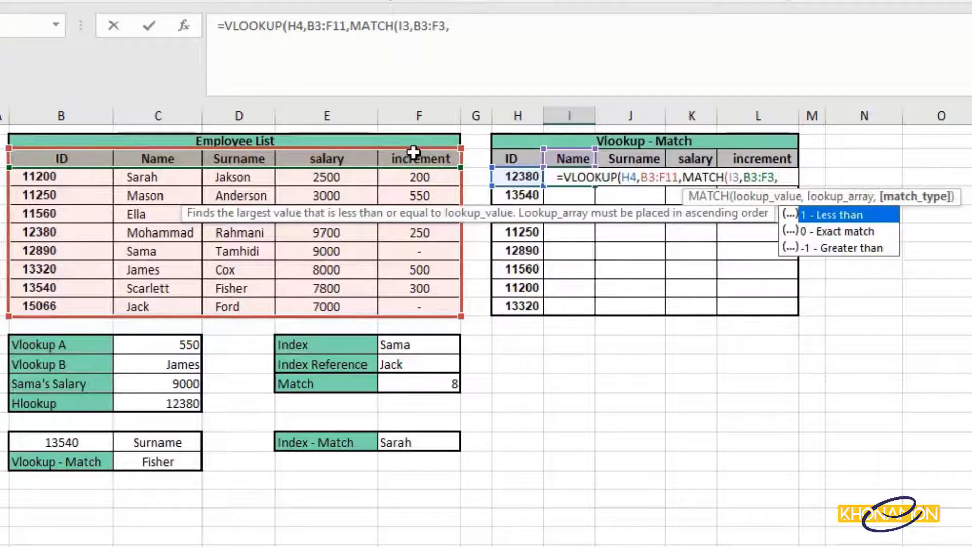
{"action": "double_click", "coordinate": [811, 228]}
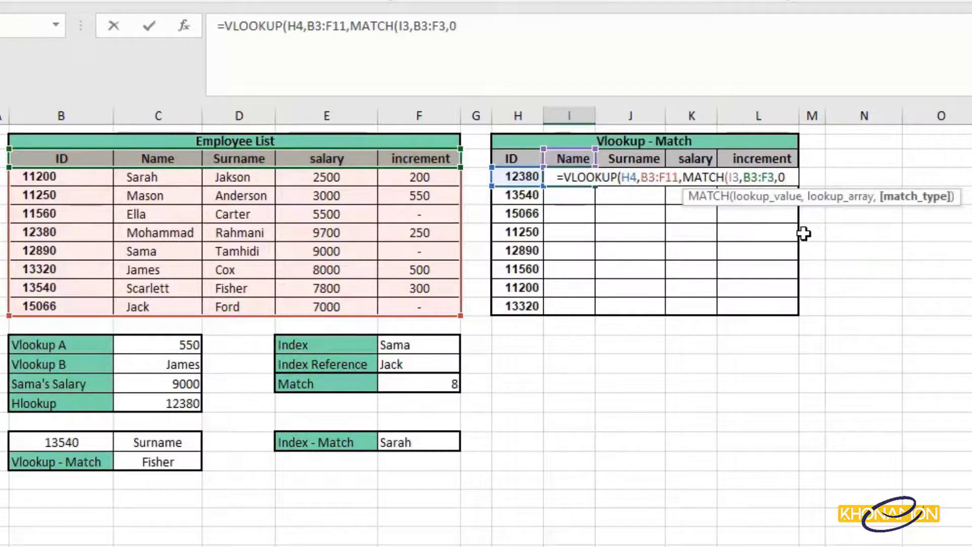
{"action": "type", "text": ")"}
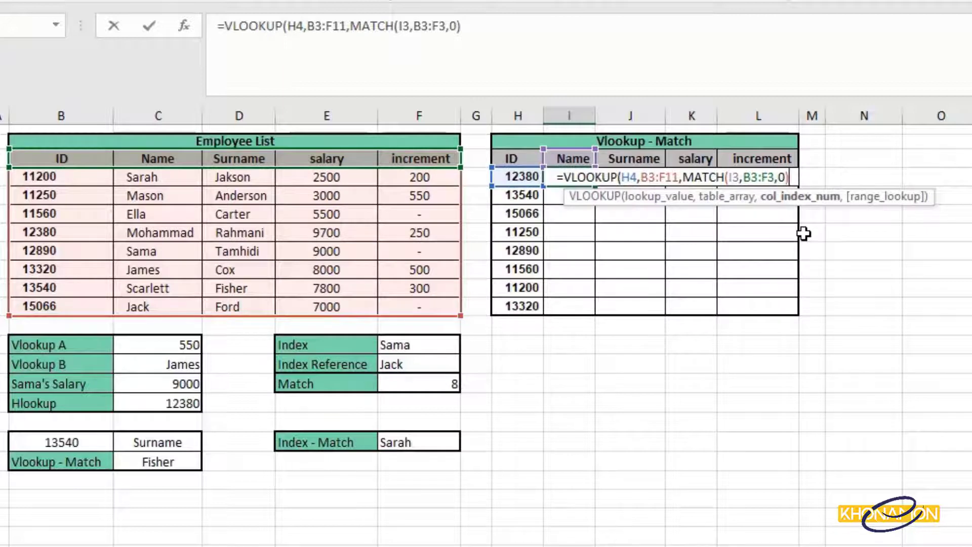
Complete the I4 VLOOKUP formula with FALSE as the range lookup and commit it
{"action": "type", "text": ","}
{"action": "double_click", "coordinate": [813, 232]}
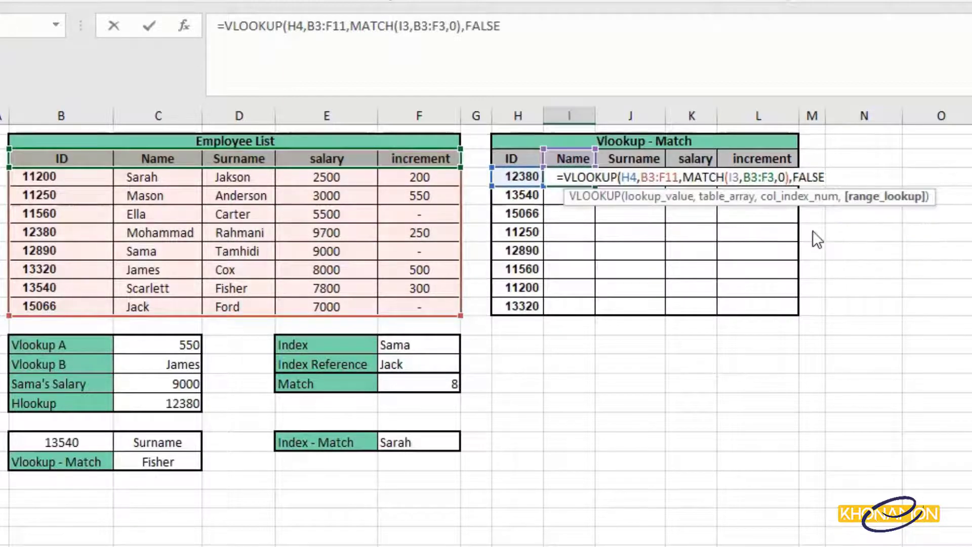
{"action": "type", "text": ")"}
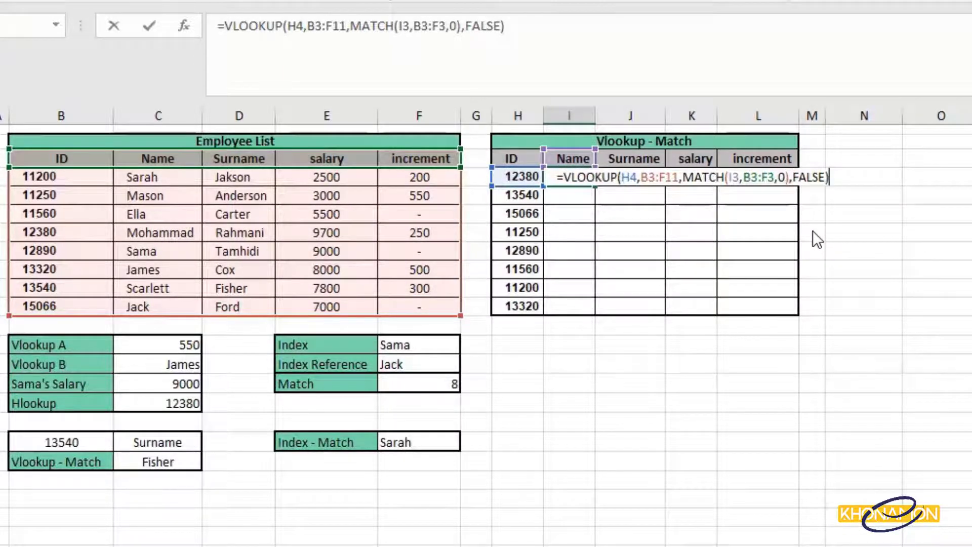
{"action": "key", "text": "Return"}
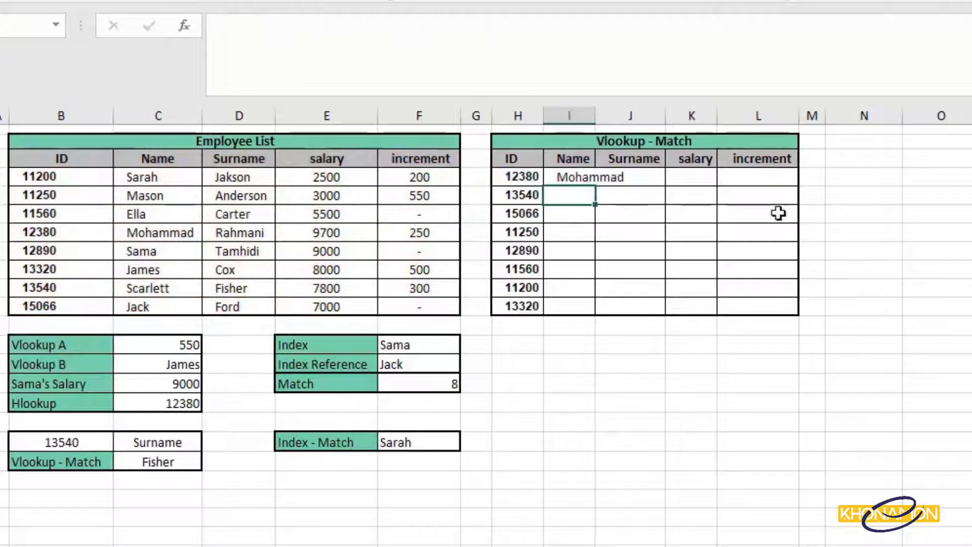
AutoFit the width of column I and compare the I4 result with ID 12380's record in the Employee List
{"action": "double_click", "coordinate": [595, 115]}
{"action": "left_click", "coordinate": [606, 179]}
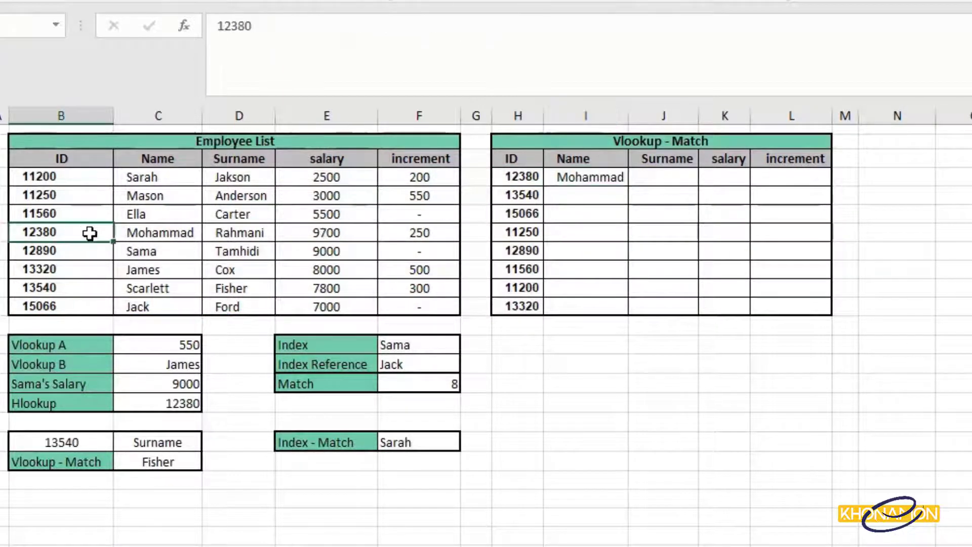
{"action": "left_click_drag", "start_coordinate": [89, 232], "coordinate": [147, 231]}
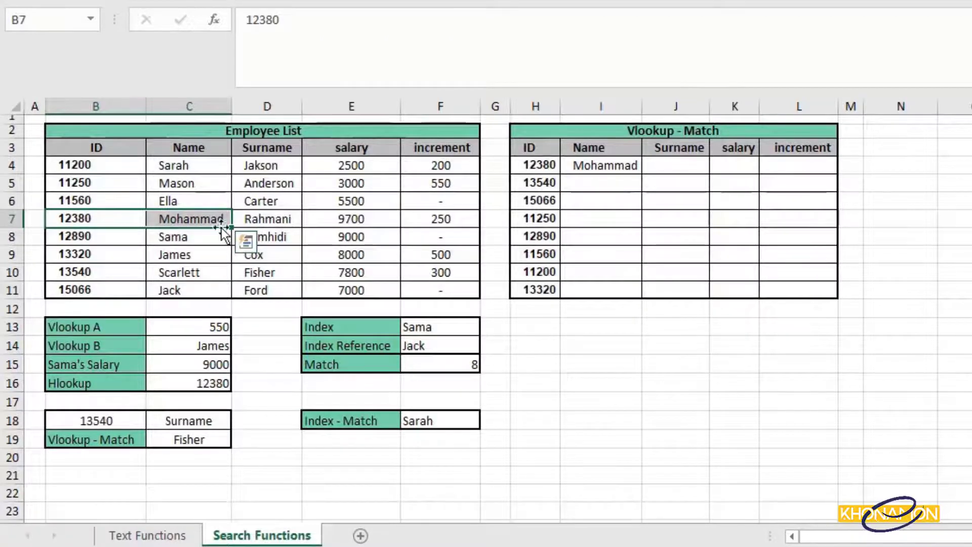
Copy cell I4 and paste only its formula across I4:L11
{"action": "left_click", "coordinate": [569, 164]}
{"action": "right_click", "coordinate": [571, 165]}
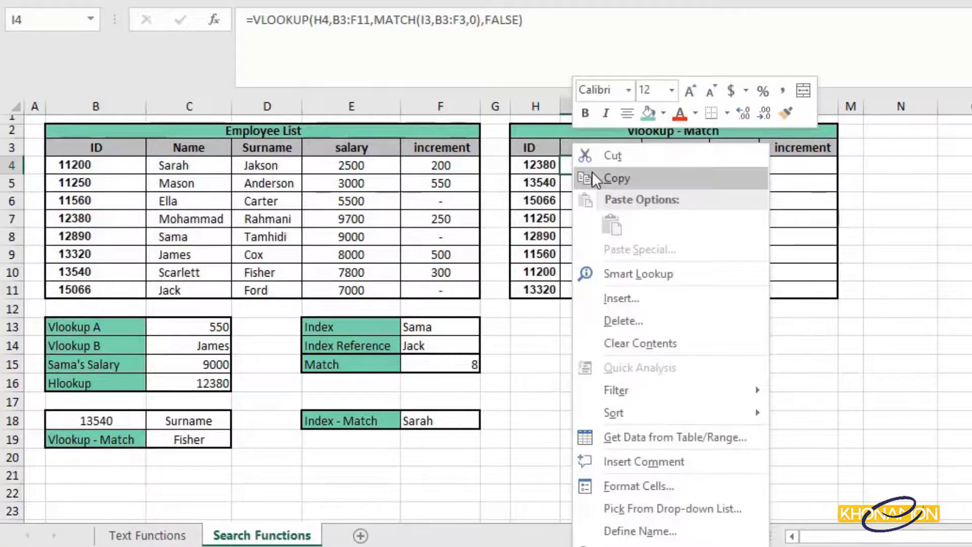
{"action": "left_click", "coordinate": [616, 178]}
{"action": "left_click_drag", "start_coordinate": [577, 171], "coordinate": [807, 286]}
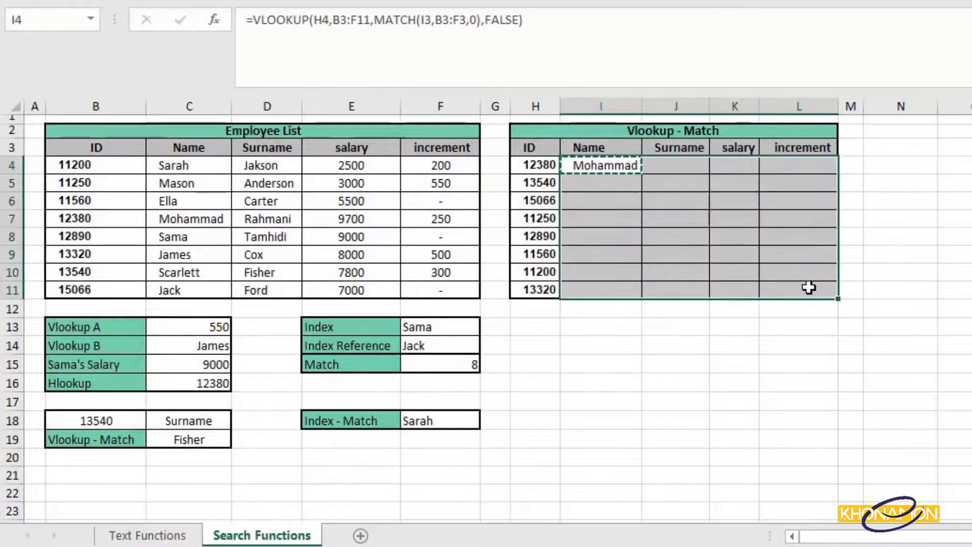
{"action": "right_click", "coordinate": [614, 163]}
{"action": "left_click", "coordinate": [709, 225]}
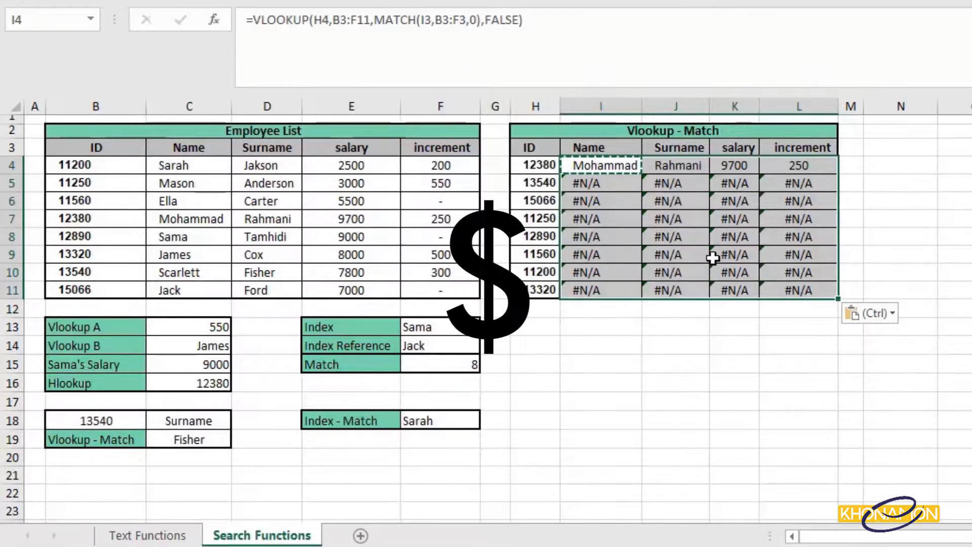
Edit the I4 formula and change its lookup value to the mixed reference $H4, locking only the column
{"action": "left_click", "coordinate": [609, 166]}
{"action": "double_click", "coordinate": [609, 166]}
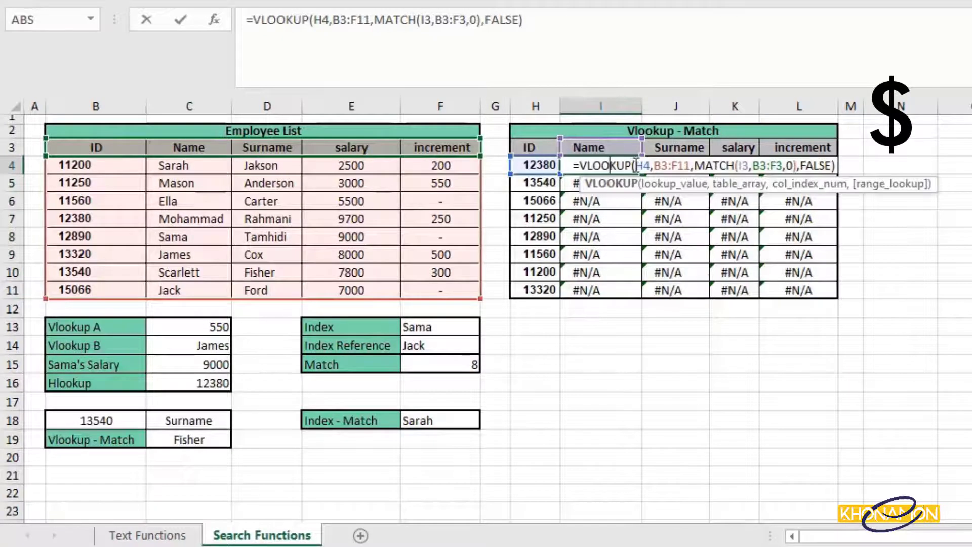
{"action": "left_click", "coordinate": [637, 165]}
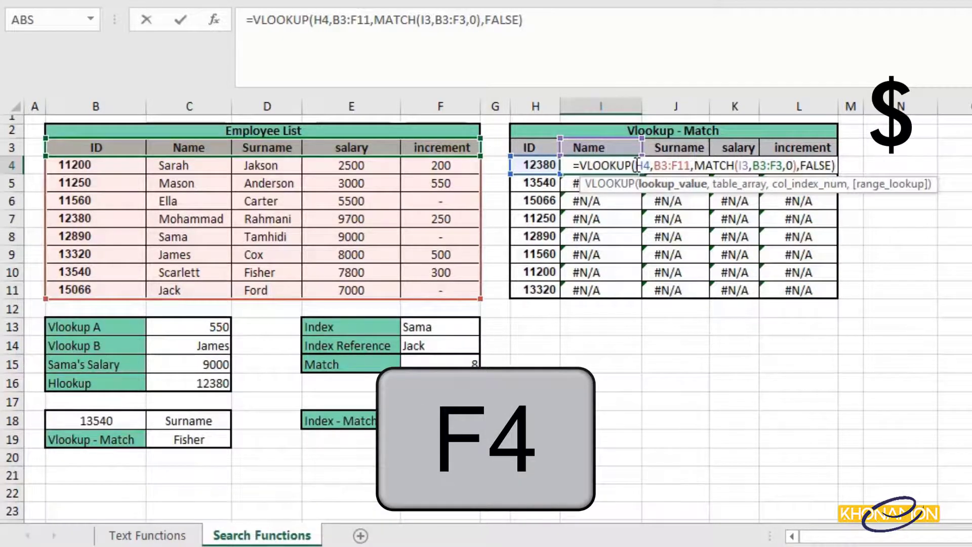
{"action": "key", "text": "F4"}
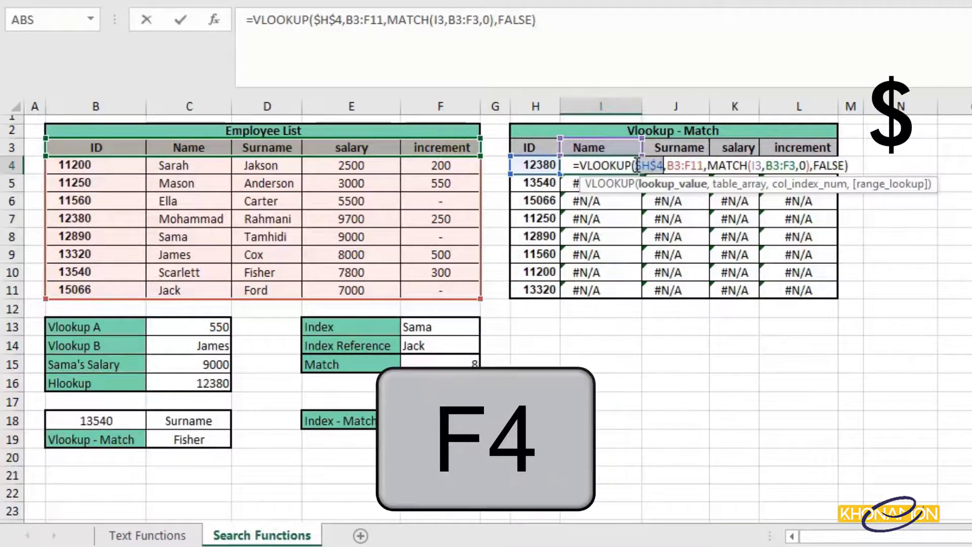
{"action": "key", "text": "F4"}
{"action": "key", "text": "F4"}
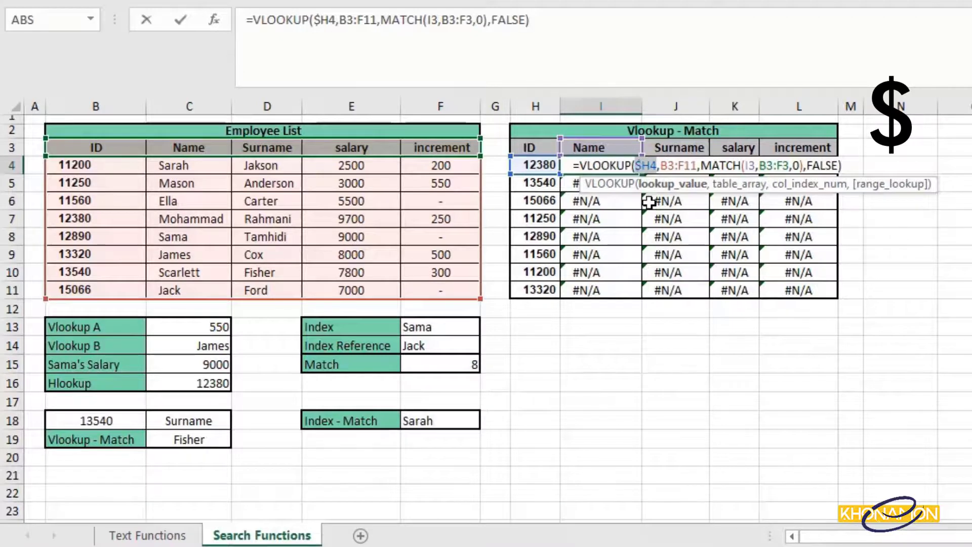
Make the VLOOKUP table array in the I4 formula absolute as $B$3:$F$11
{"action": "left_click", "coordinate": [676, 165]}
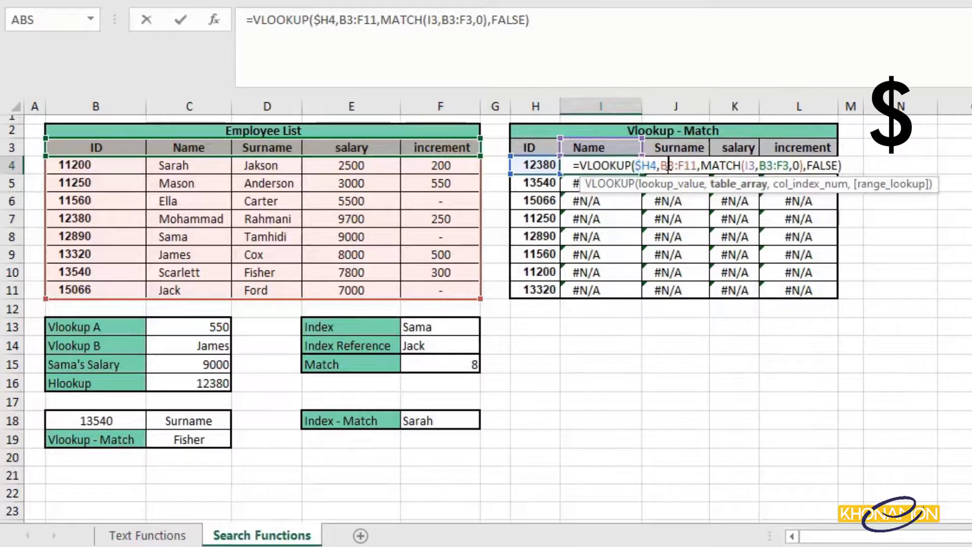
{"action": "key", "text": "F4"}
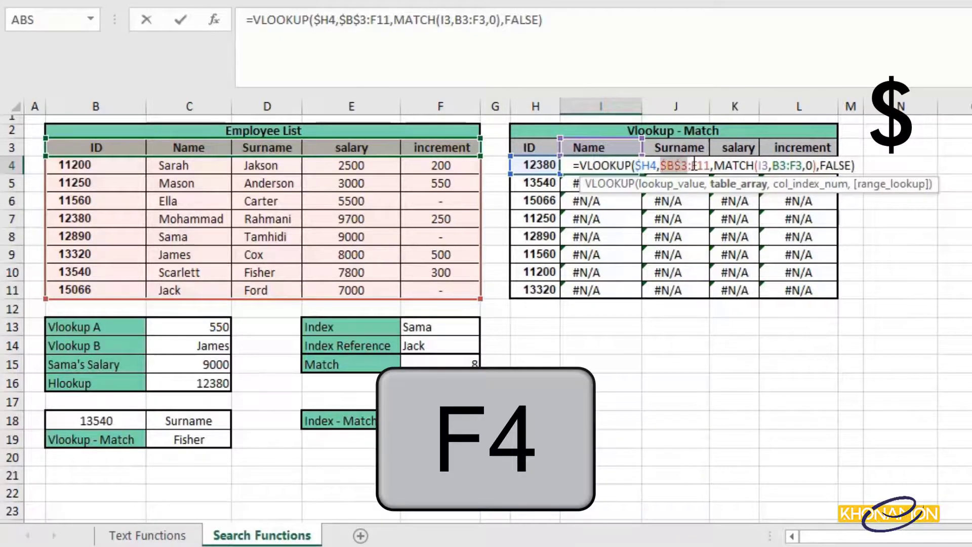
{"action": "left_click", "coordinate": [698, 166]}
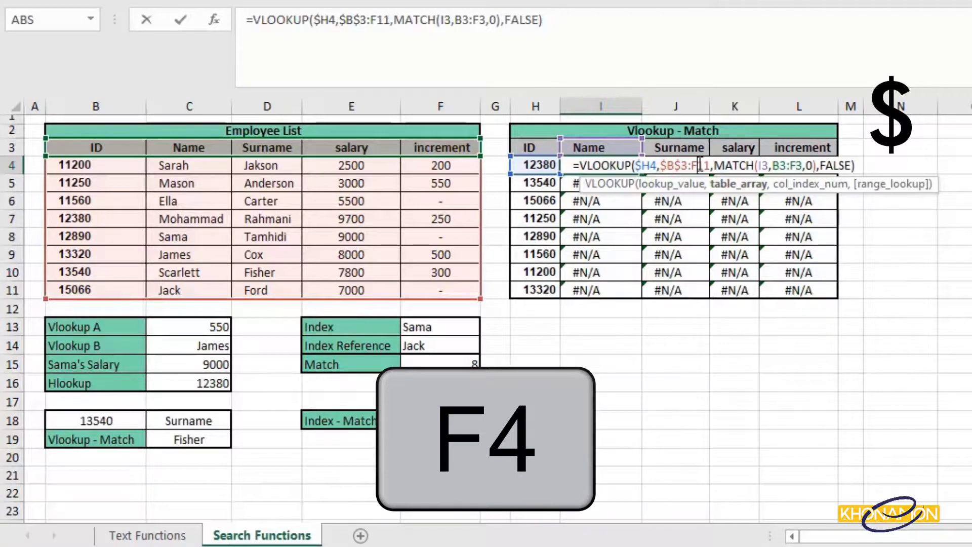
{"action": "key", "text": "F4"}
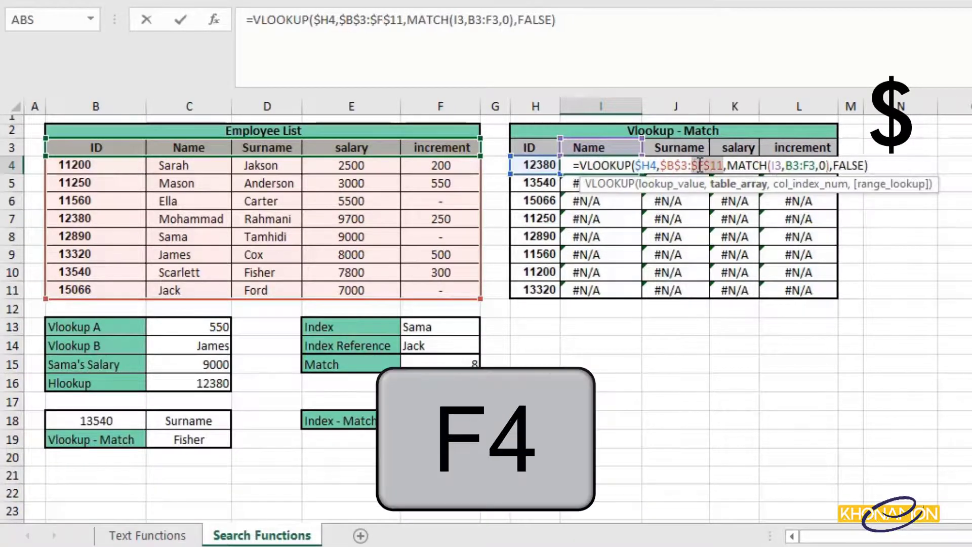
Change the MATCH lookup value to I$3 and its lookup array to $B$3:$F$3, and commit the I4 formula
{"action": "left_click", "coordinate": [776, 166]}
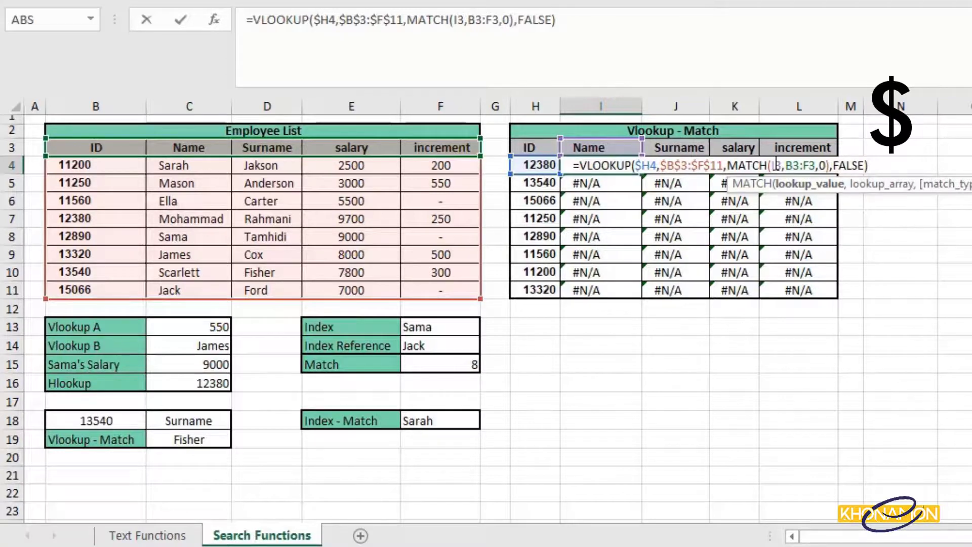
{"action": "key", "text": "F4"}
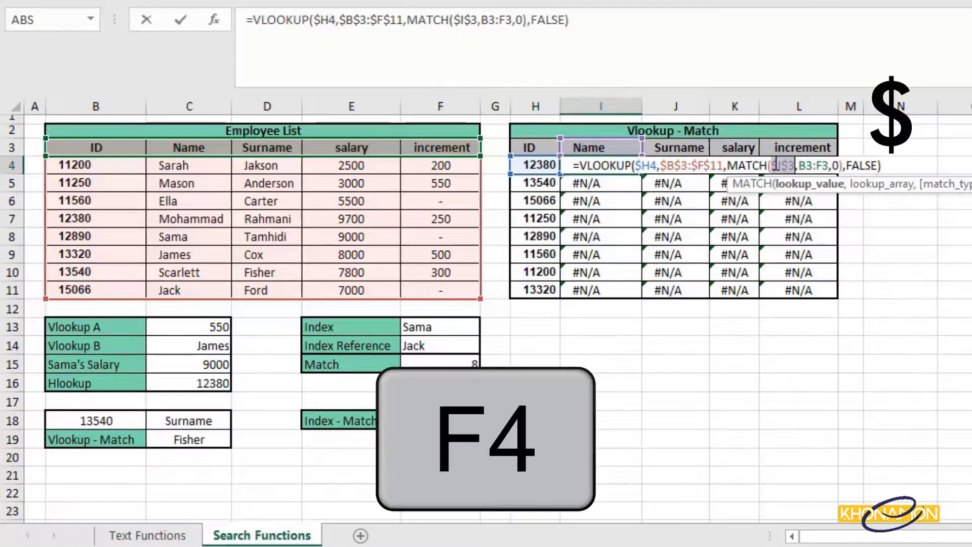
{"action": "key", "text": "F4"}
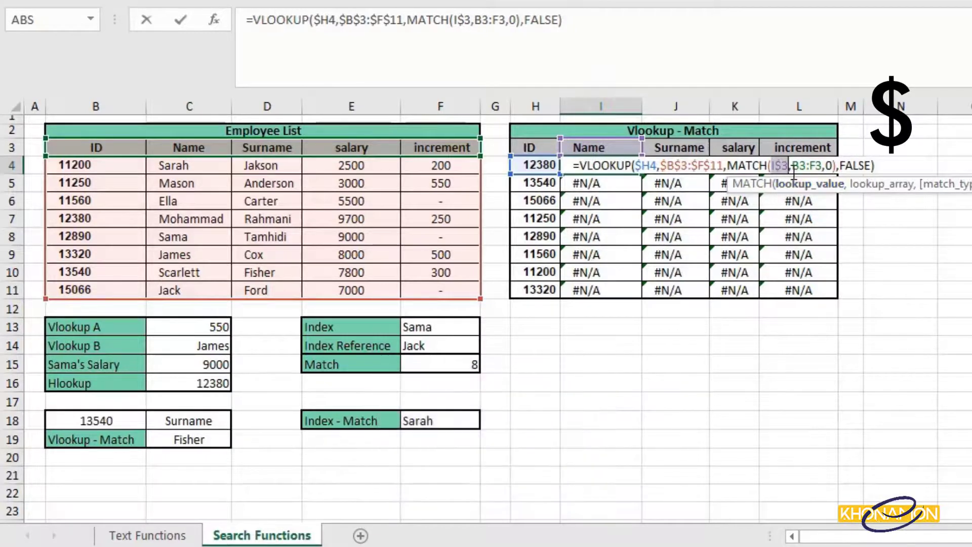
{"action": "left_click_drag", "start_coordinate": [792, 165], "coordinate": [822, 162]}
{"action": "key", "text": "F4"}
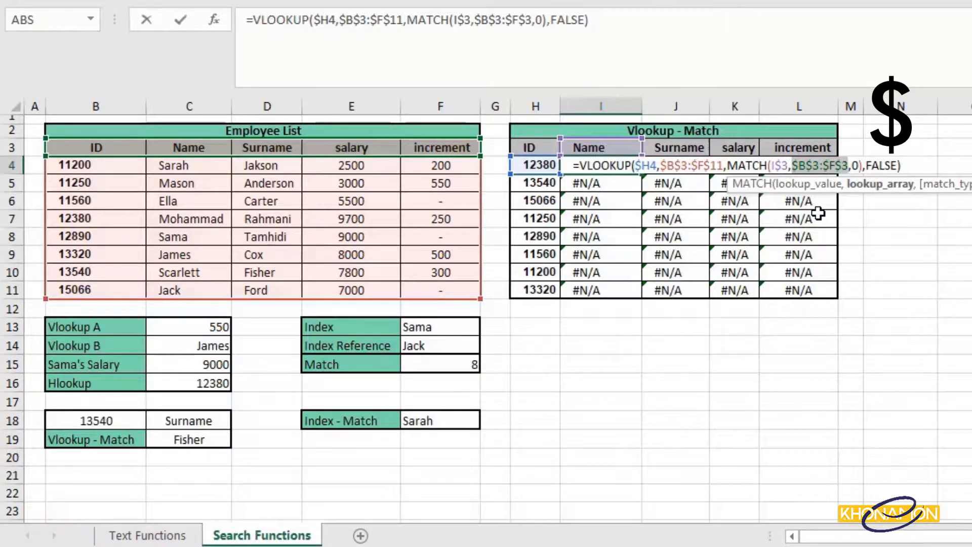
{"action": "key", "text": "Return"}
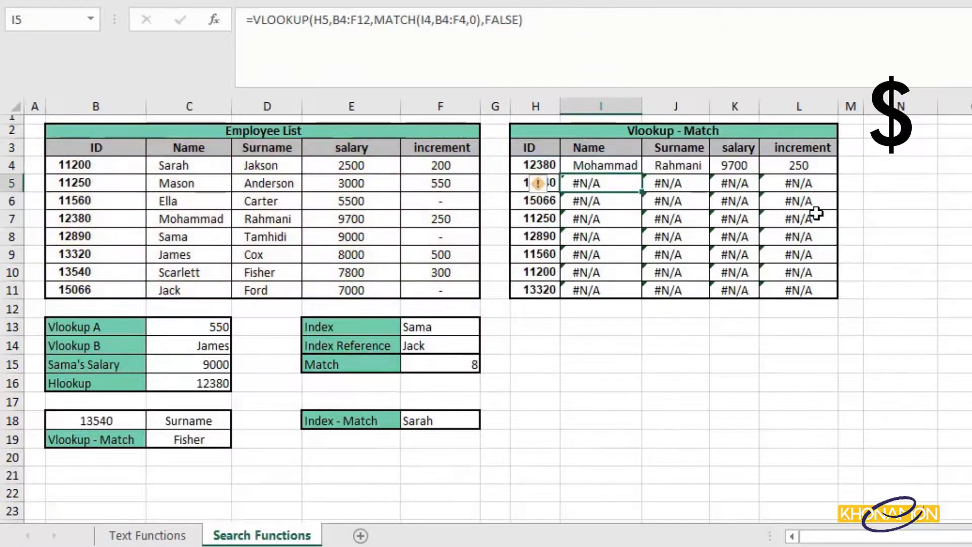
Copy the corrected I4 formula, paste only the formula over I4:L11, and compare the ID 11200 row in both tables
{"action": "right_click", "coordinate": [622, 164]}
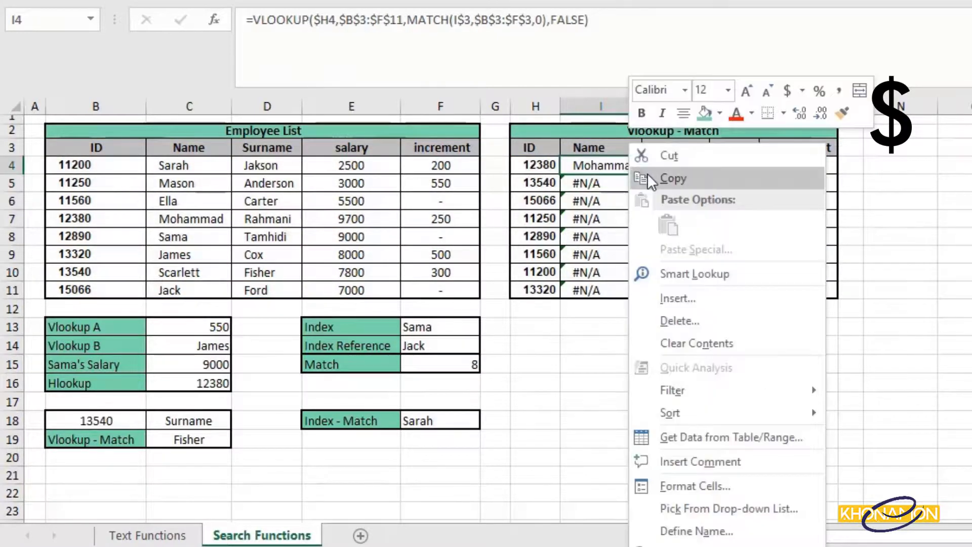
{"action": "left_click", "coordinate": [642, 176]}
{"action": "left_click_drag", "start_coordinate": [622, 164], "coordinate": [800, 289]}
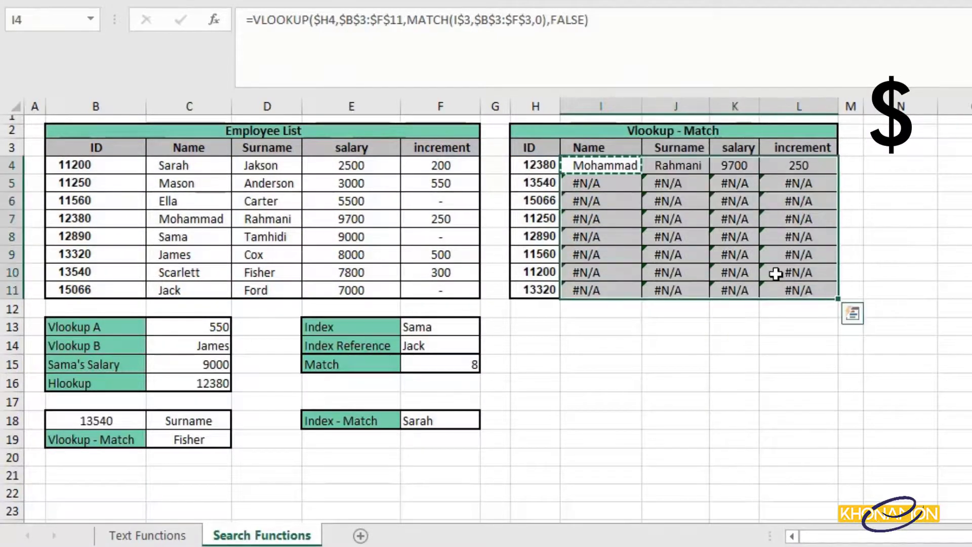
{"action": "right_click", "coordinate": [609, 169]}
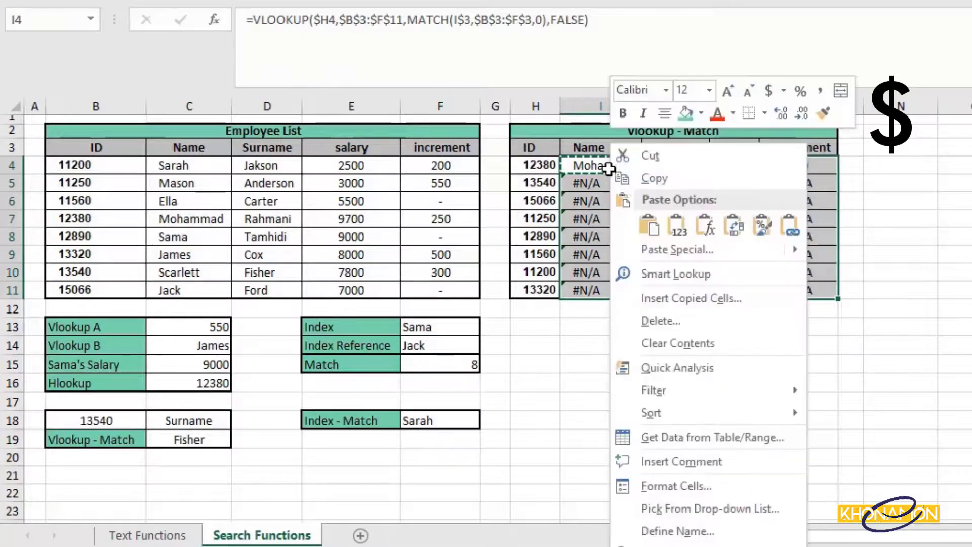
{"action": "left_click", "coordinate": [710, 226]}
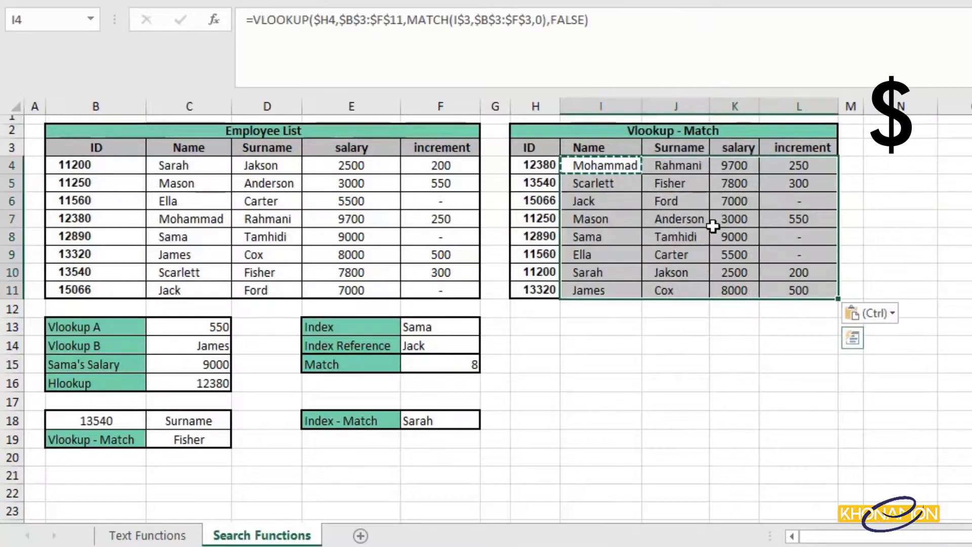
{"action": "key", "text": "Escape"}
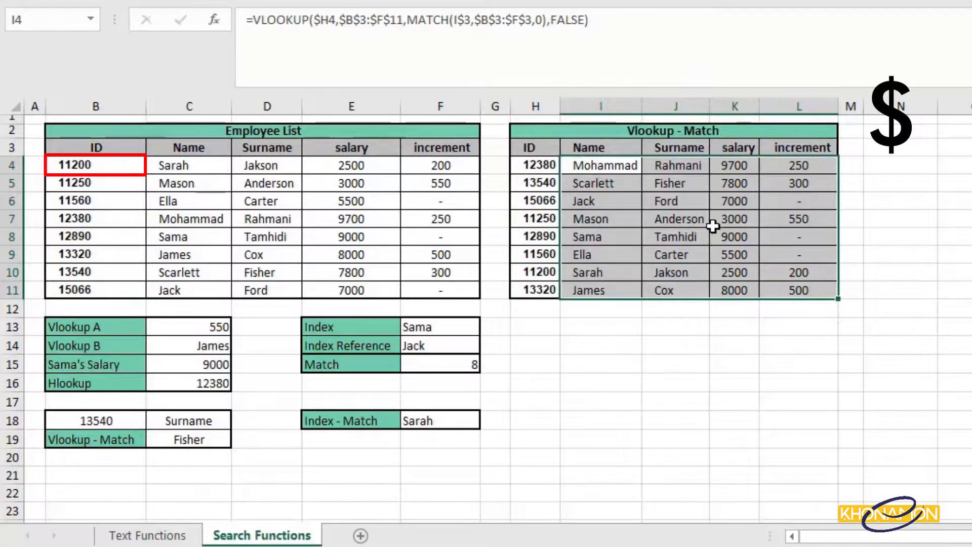
{"action": "left_click_drag", "start_coordinate": [130, 163], "coordinate": [459, 163]}
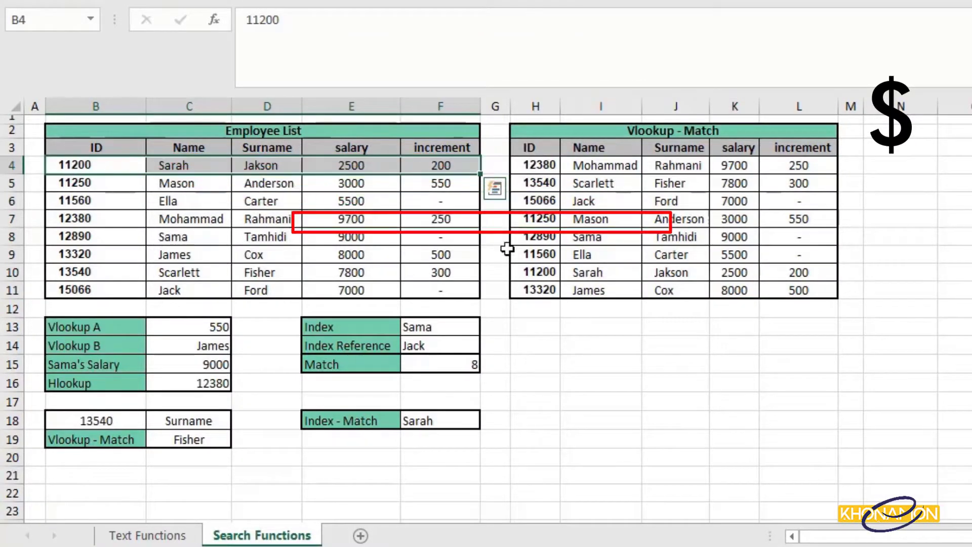
{"action": "left_click_drag", "start_coordinate": [527, 274], "coordinate": [824, 279]}
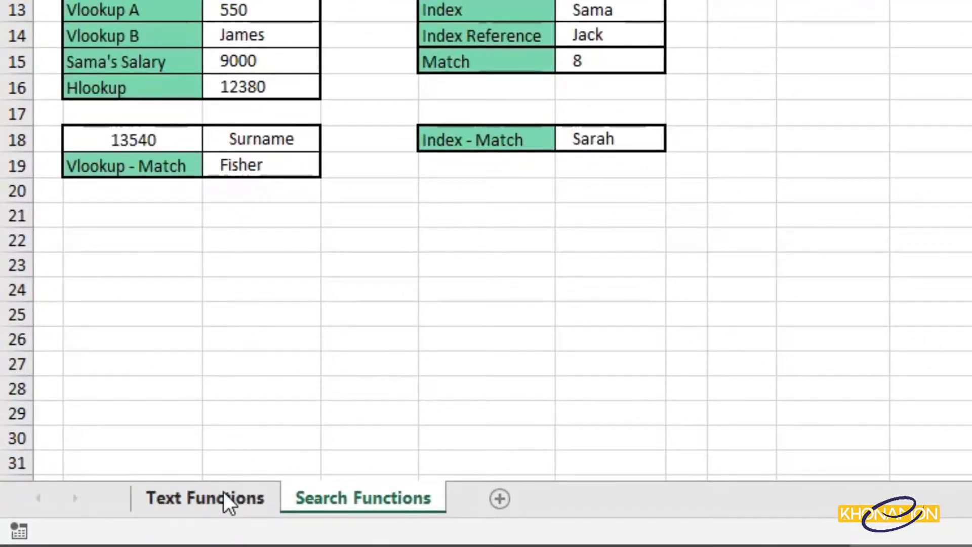
Color the Text Functions sheet tab with the recently used mint green and return to the Search Functions sheet
{"action": "right_click", "coordinate": [224, 491]}
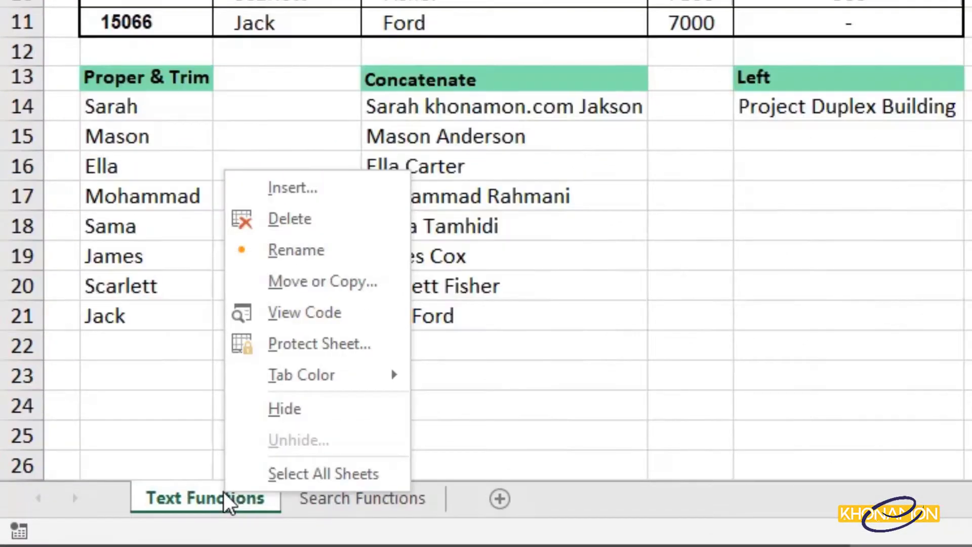
{"action": "mouse_move", "coordinate": [286, 378]}
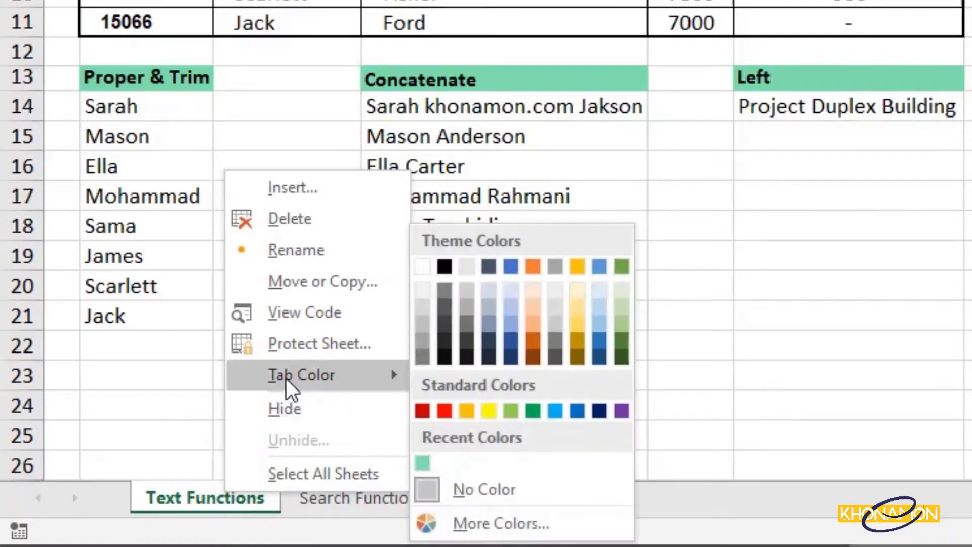
{"action": "left_click", "coordinate": [422, 463]}
{"action": "left_click", "coordinate": [411, 493]}
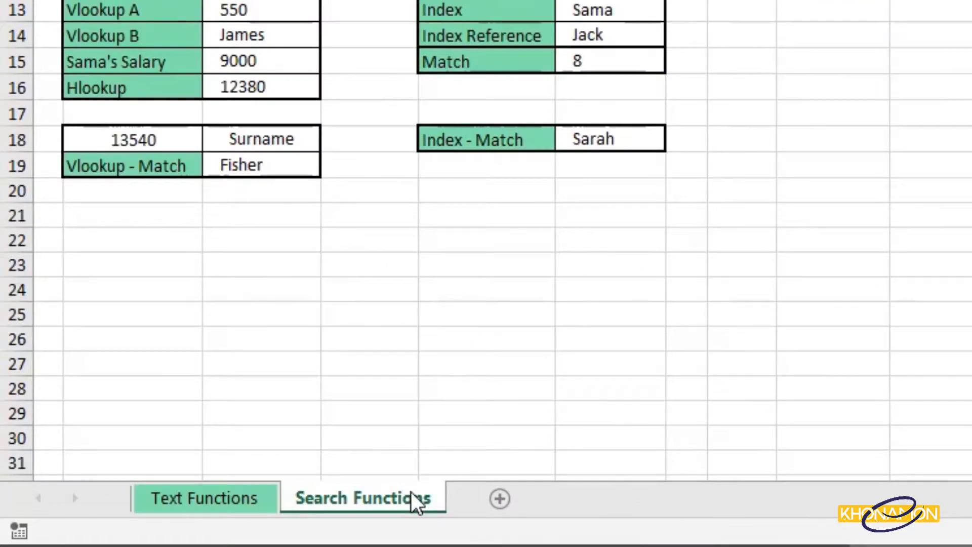